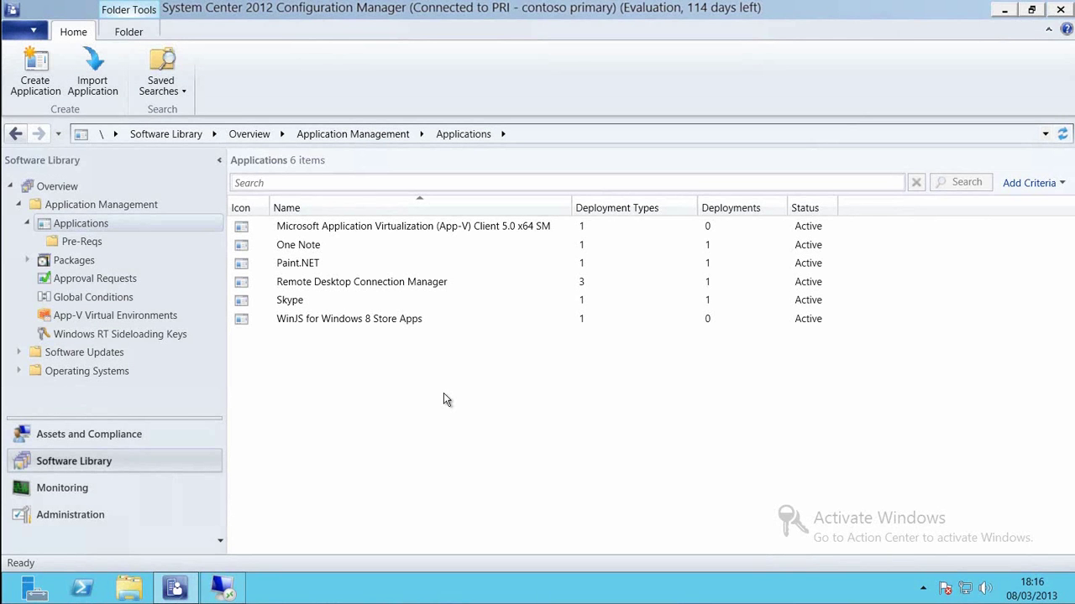
# Start a new application of type Windows app package (.appx file), using Dynamics_1.0.0.13_AnyCPU_Debug.appx from the Dynamics folder as its installation file.
pyautogui.click(37, 88)
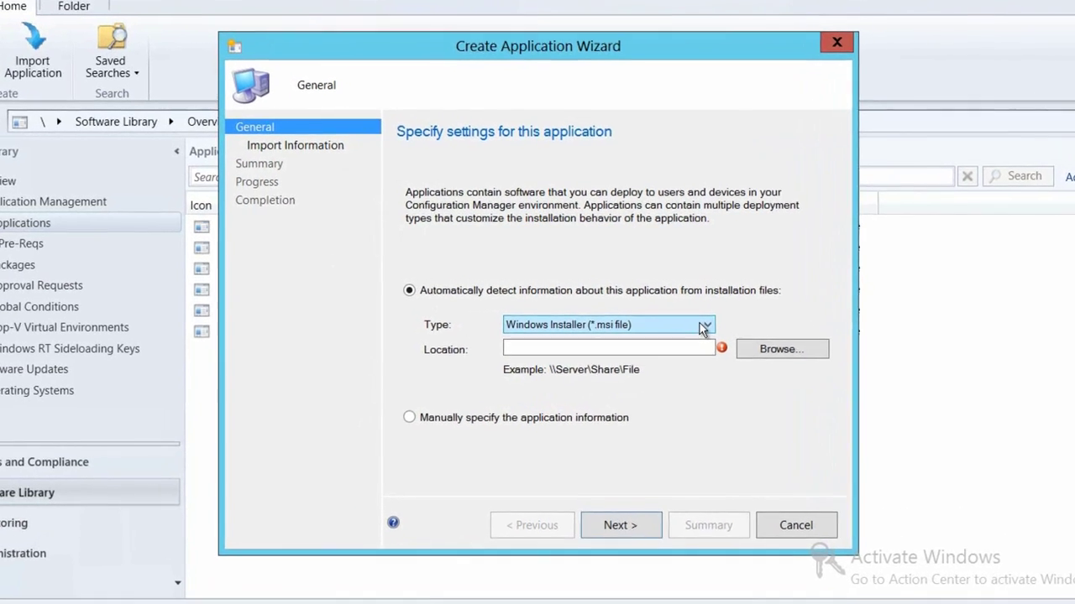
pyautogui.click(681, 315)
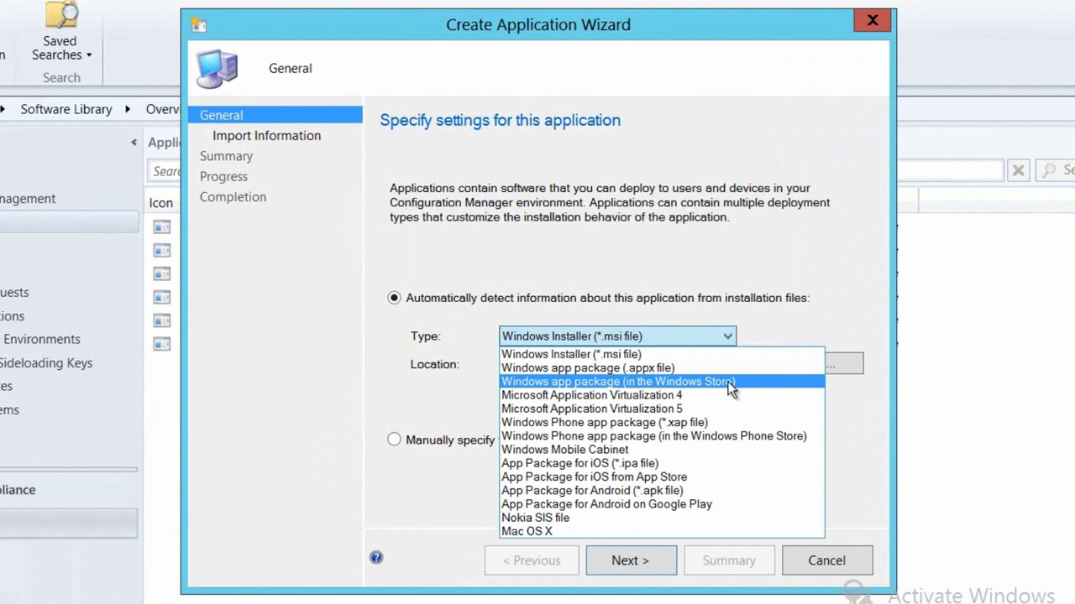
pyautogui.click(721, 369)
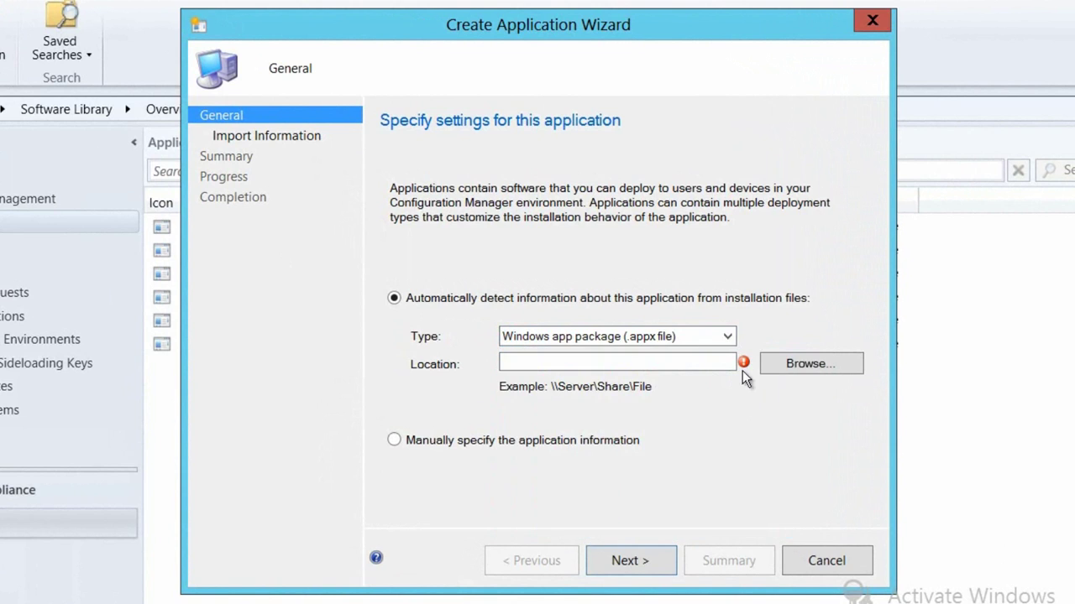
pyautogui.click(794, 366)
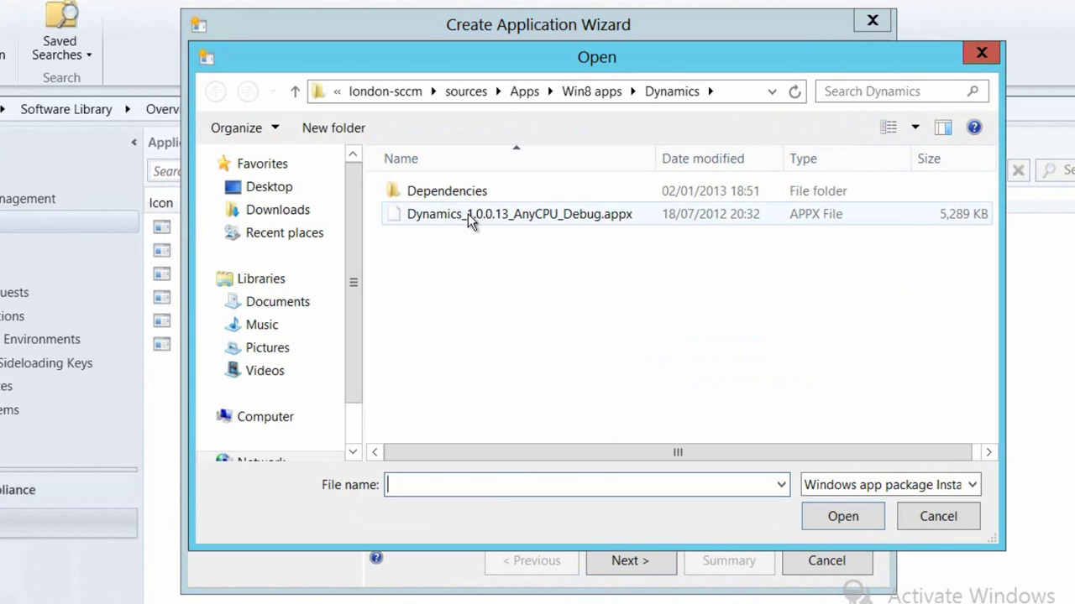
pyautogui.click(468, 214)
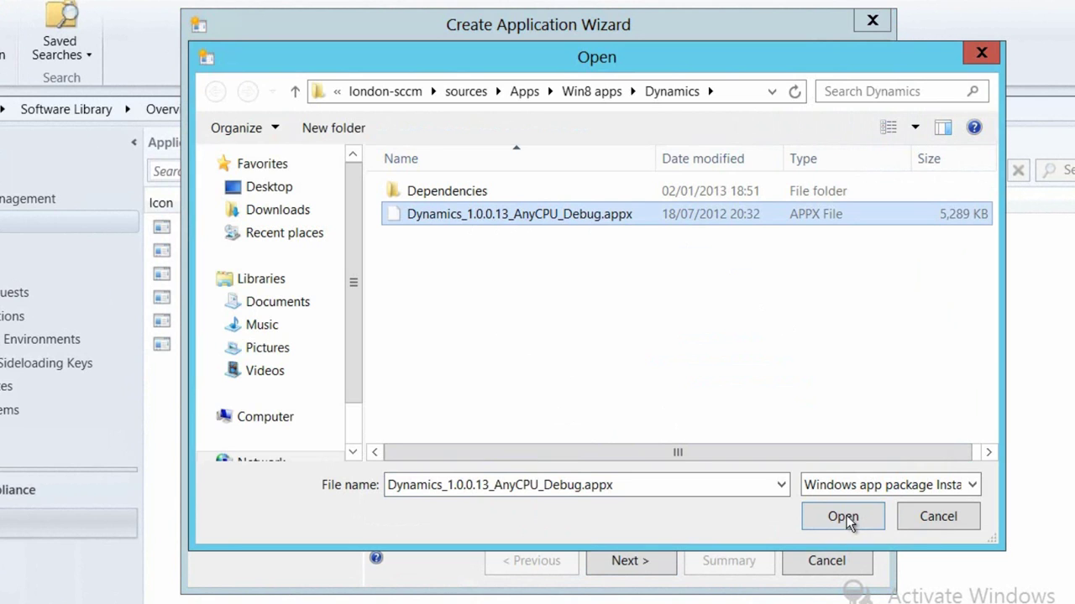
pyautogui.click(487, 197)
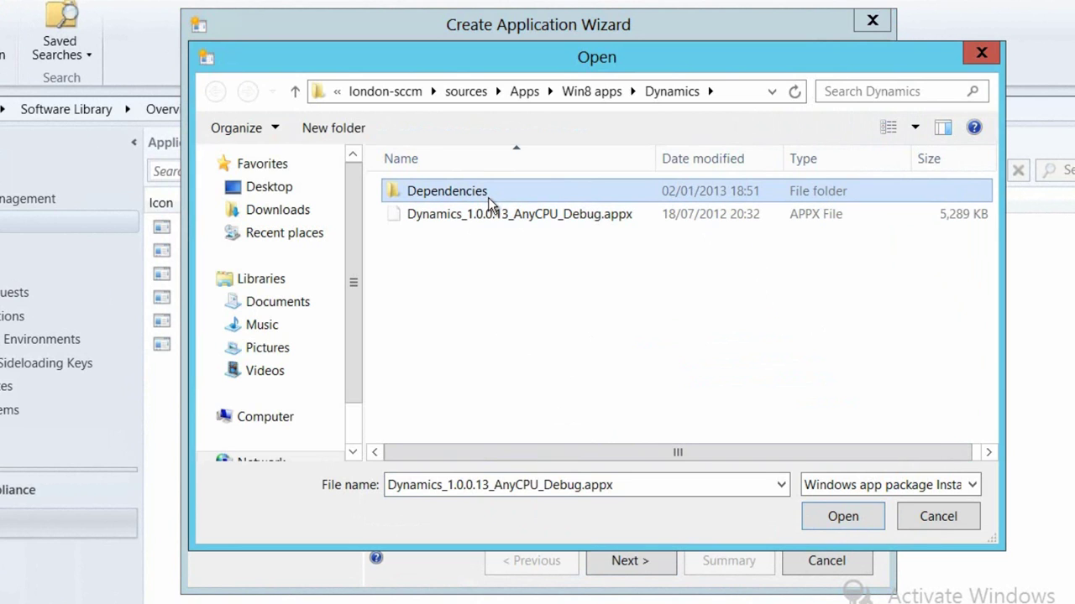
pyautogui.click(499, 211)
pyautogui.click(843, 515)
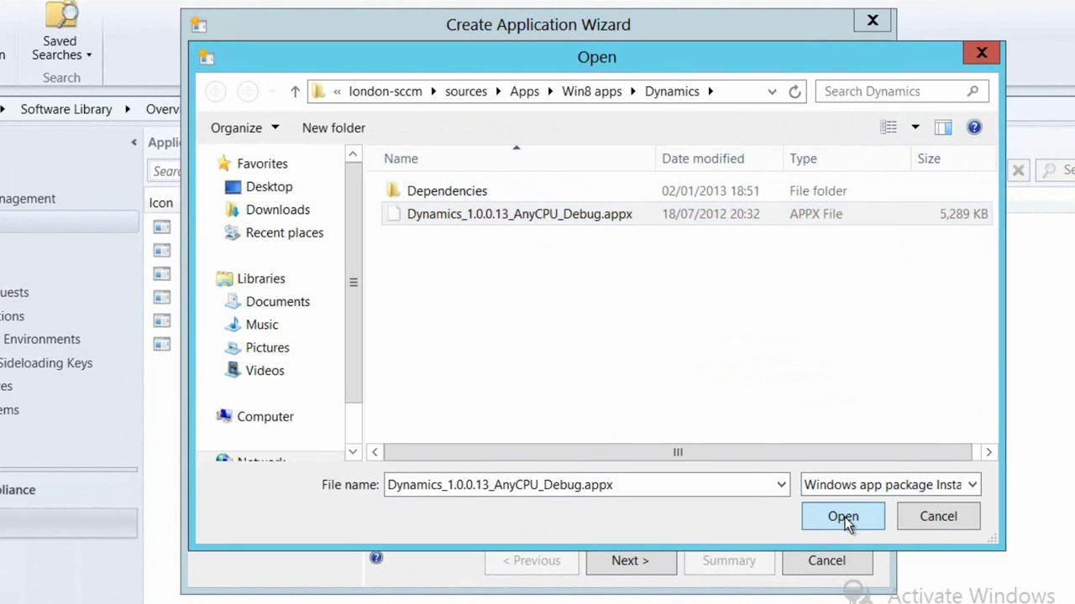
# Import the package information and create the Dynamics application with the detected general information, then close the wizard.
pyautogui.click(649, 558)
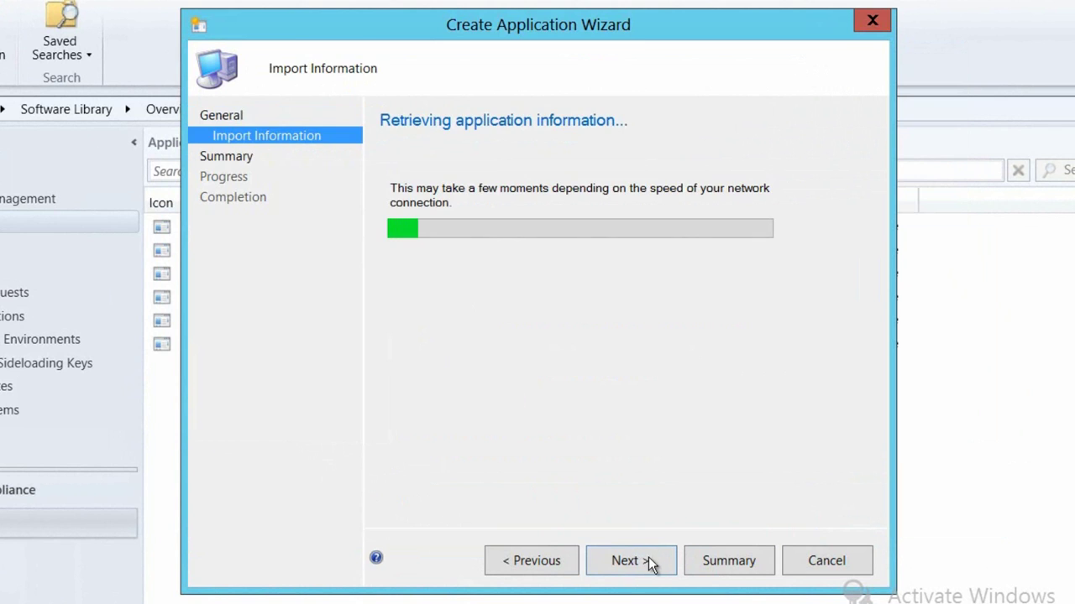
pyautogui.click(649, 561)
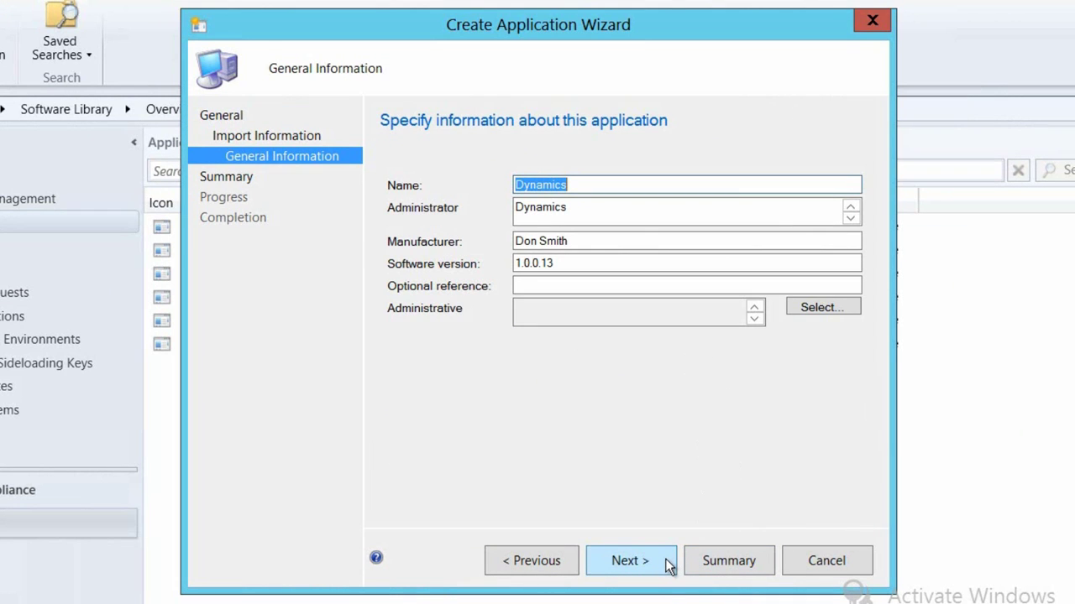
pyautogui.click(664, 558)
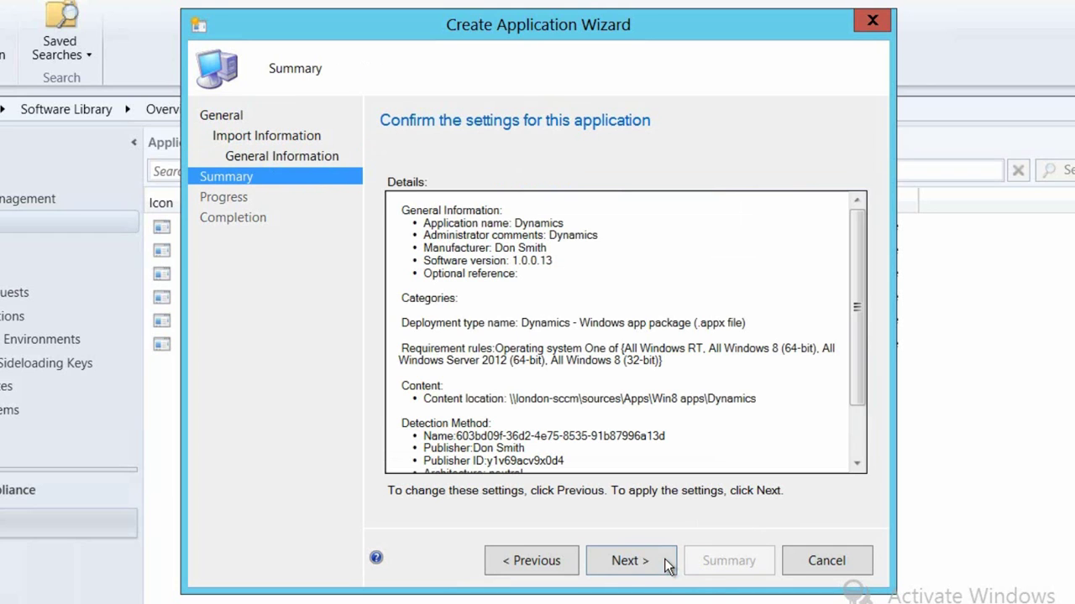
pyautogui.click(637, 567)
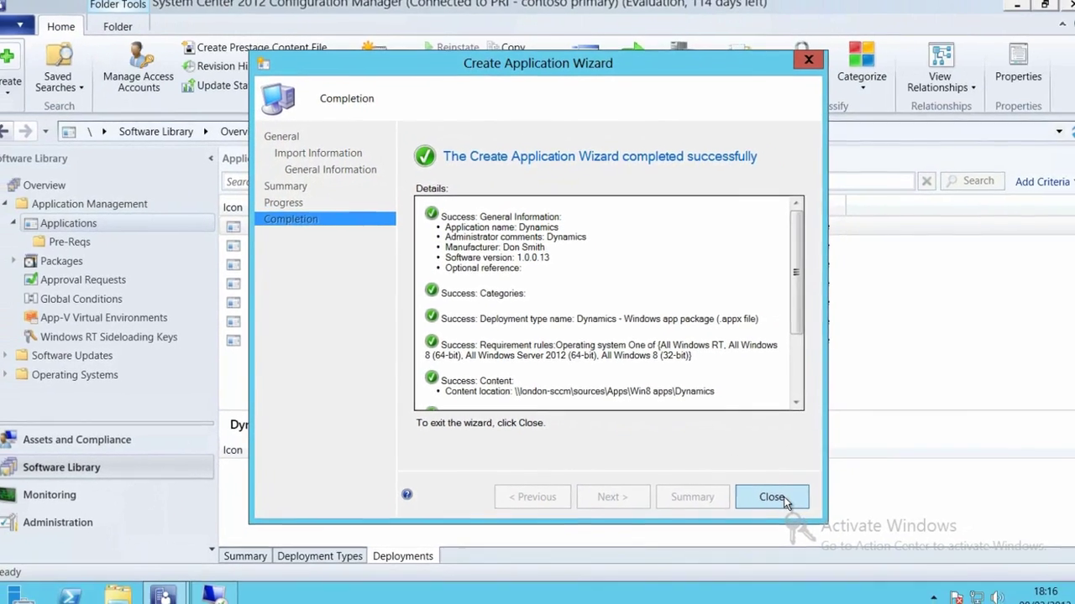
pyautogui.click(802, 532)
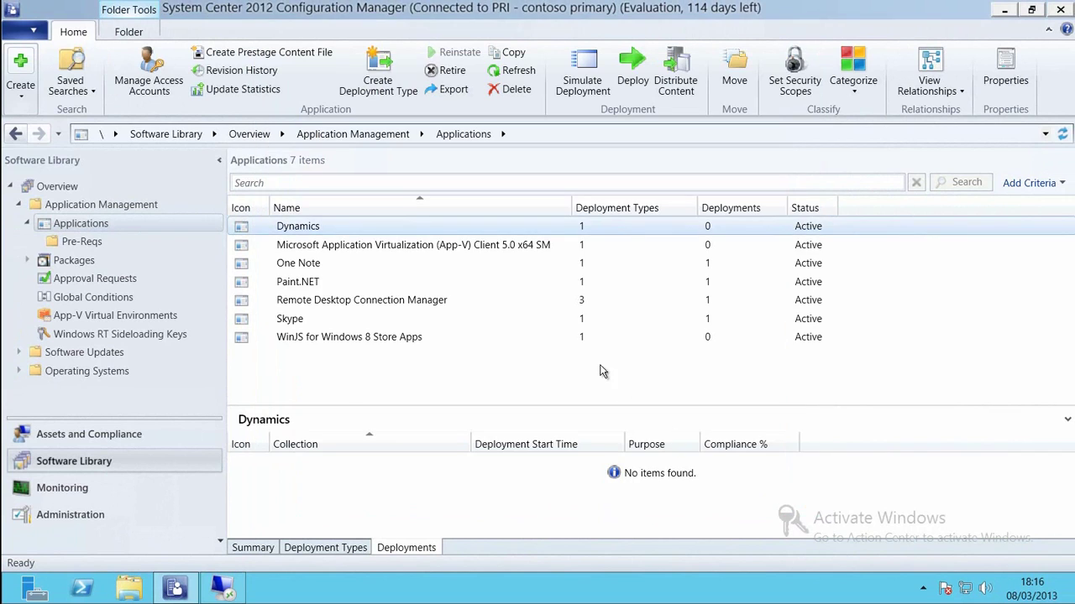
# Open the dependency settings of the Dynamics application's Windows app package (.appx file) deployment type.
pyautogui.rightClick(473, 229)
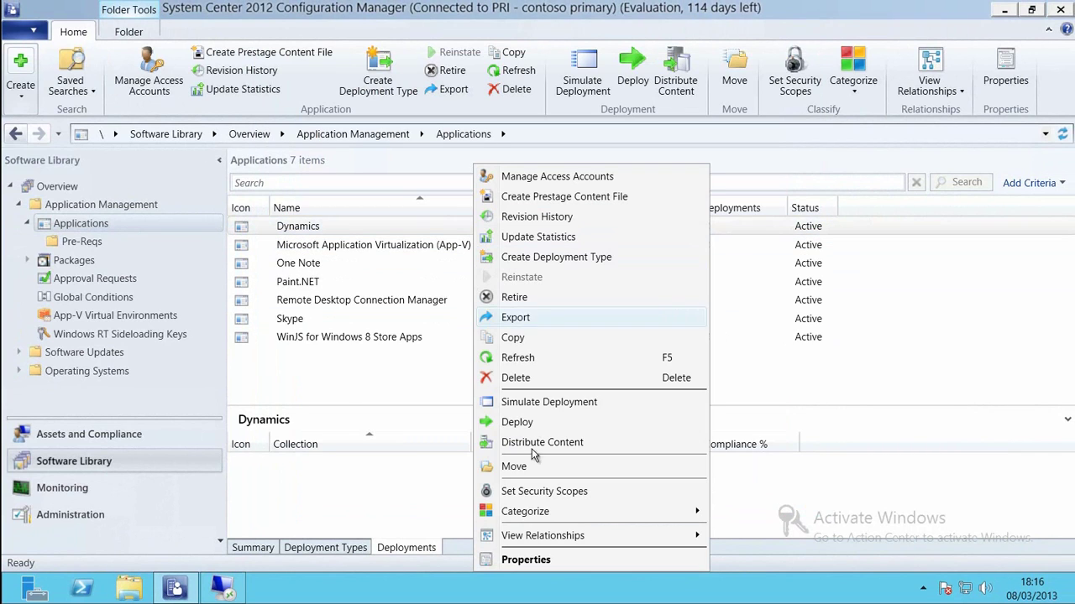
pyautogui.click(566, 561)
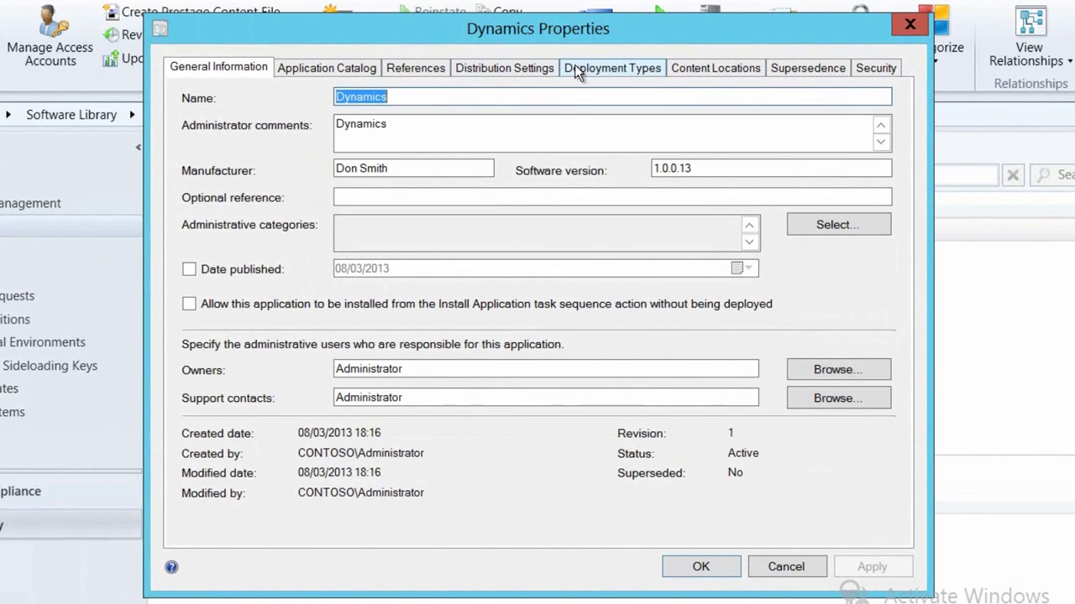
pyautogui.click(581, 96)
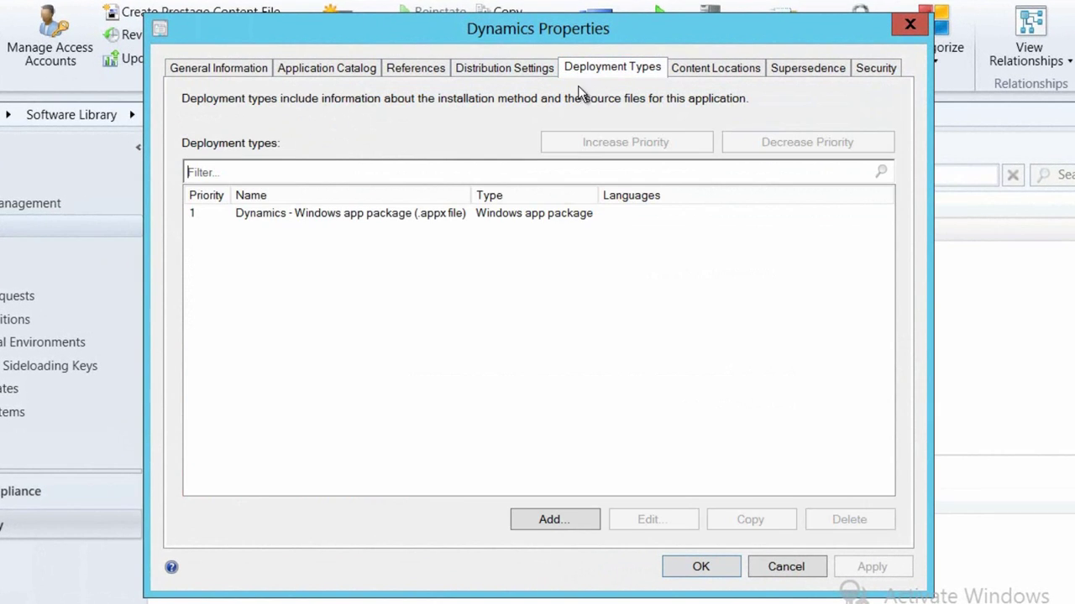
pyautogui.click(476, 213)
pyautogui.click(647, 520)
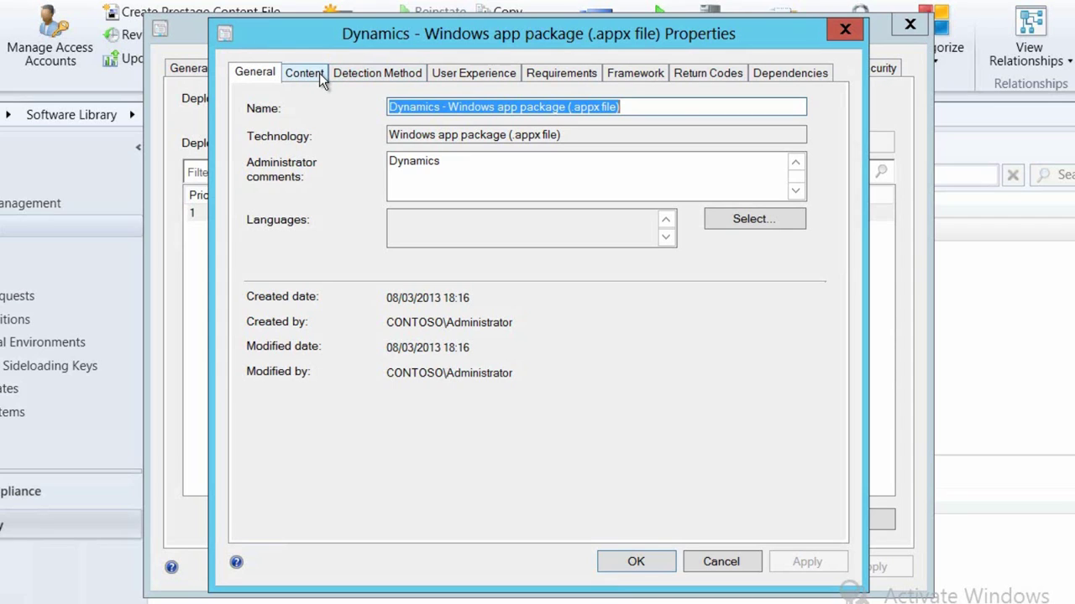
pyautogui.click(798, 69)
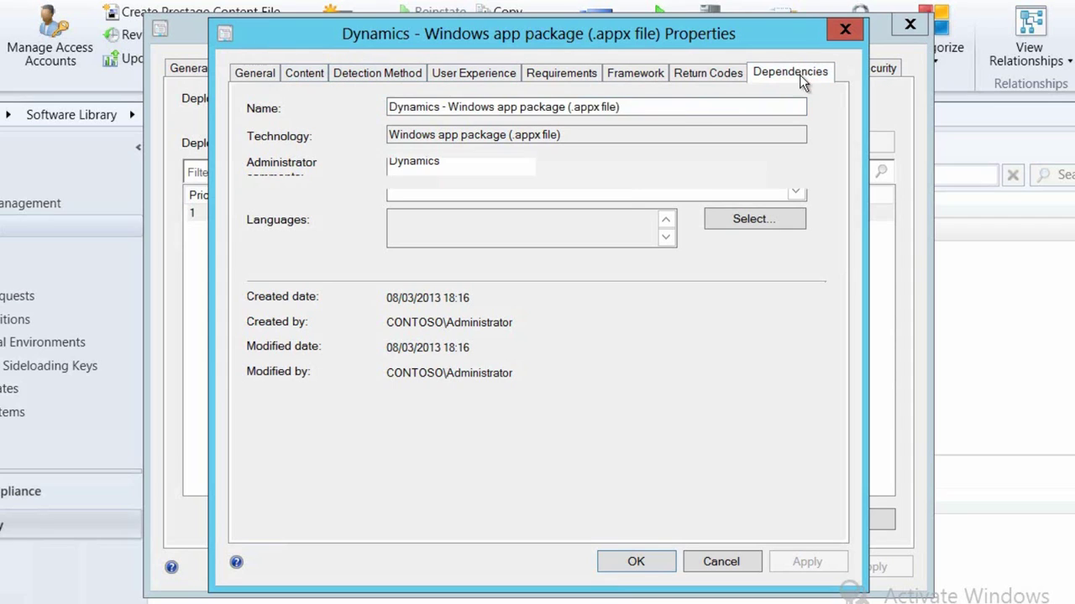
# Add a dependency group named winjs requiring WinJS for Windows 8 Store Apps with its Windows8App deployment type, and save the Dynamics properties.
pyautogui.click(573, 525)
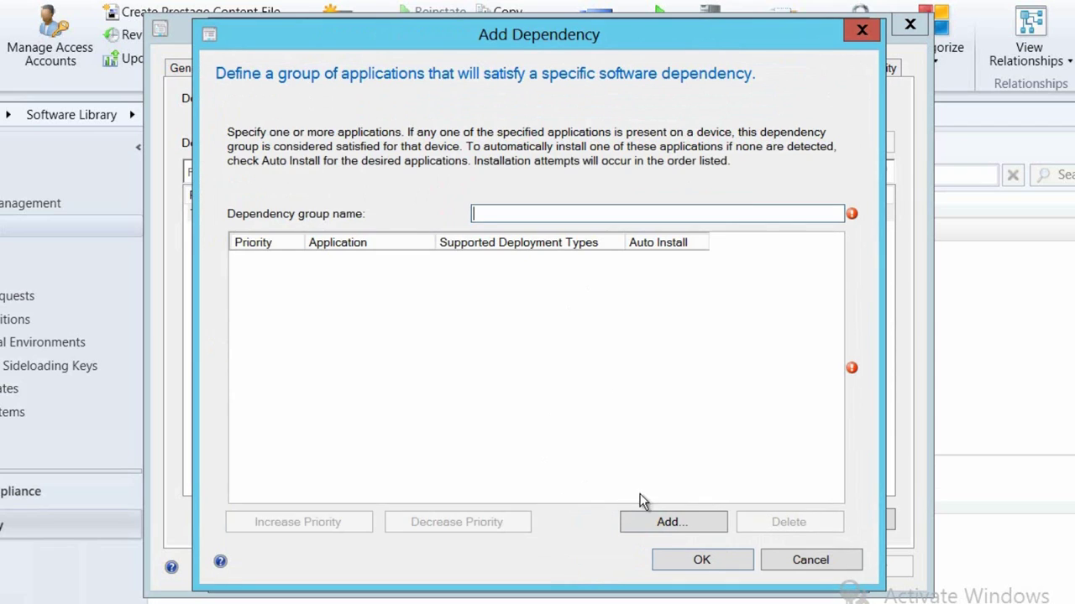
pyautogui.write('winjs')
pyautogui.click(655, 524)
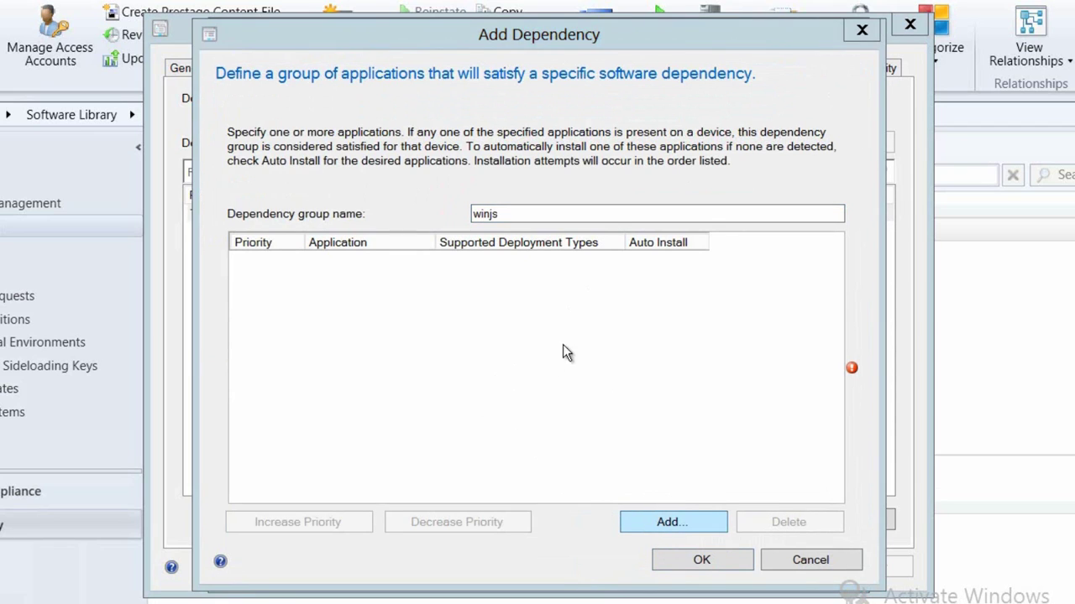
pyautogui.click(361, 205)
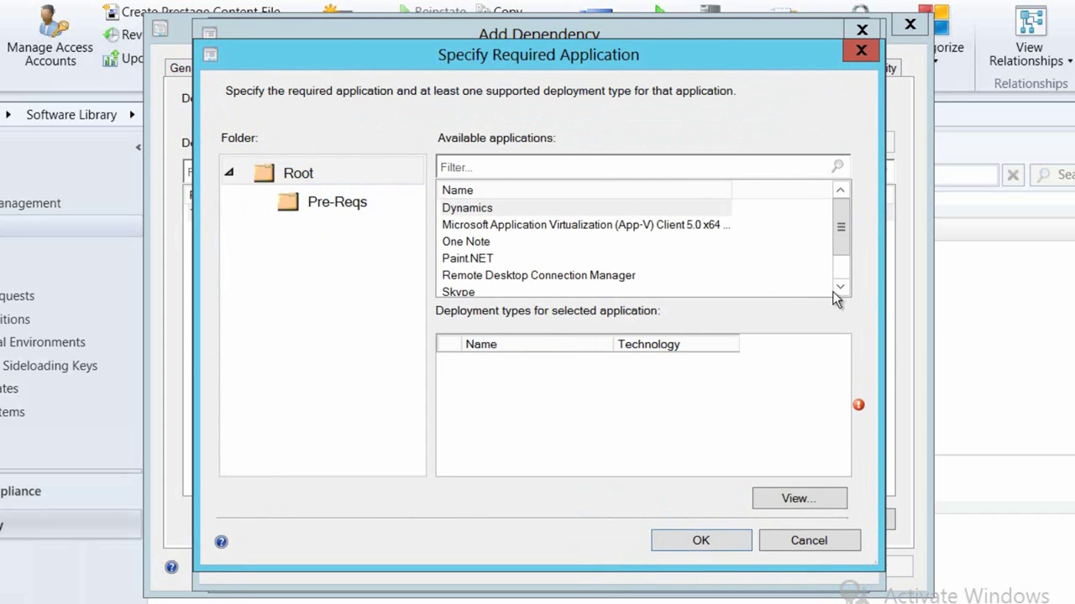
pyautogui.click(842, 281)
pyautogui.click(542, 277)
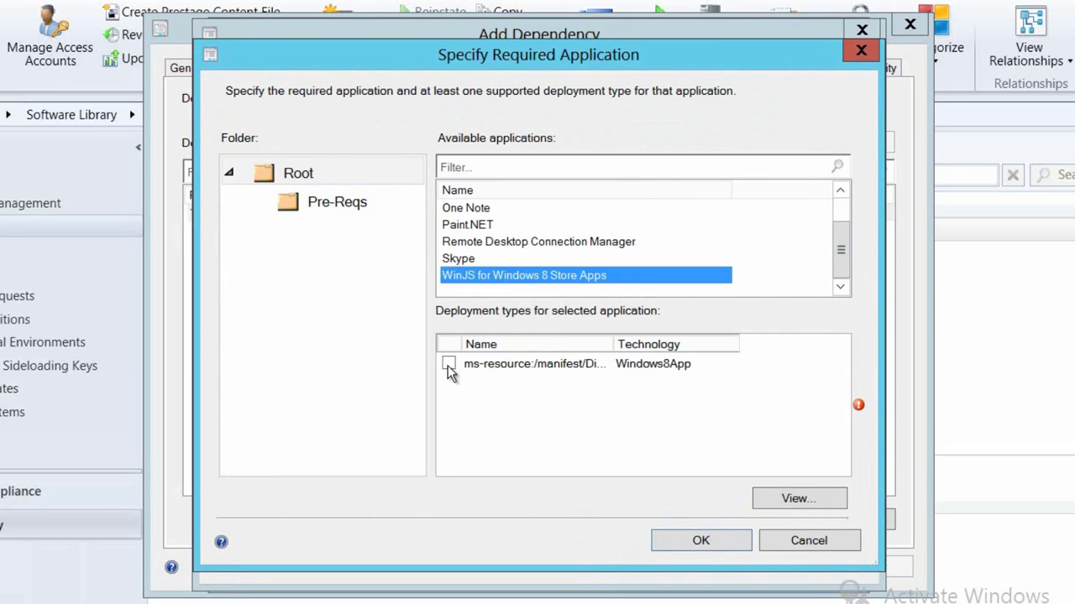
pyautogui.click(448, 364)
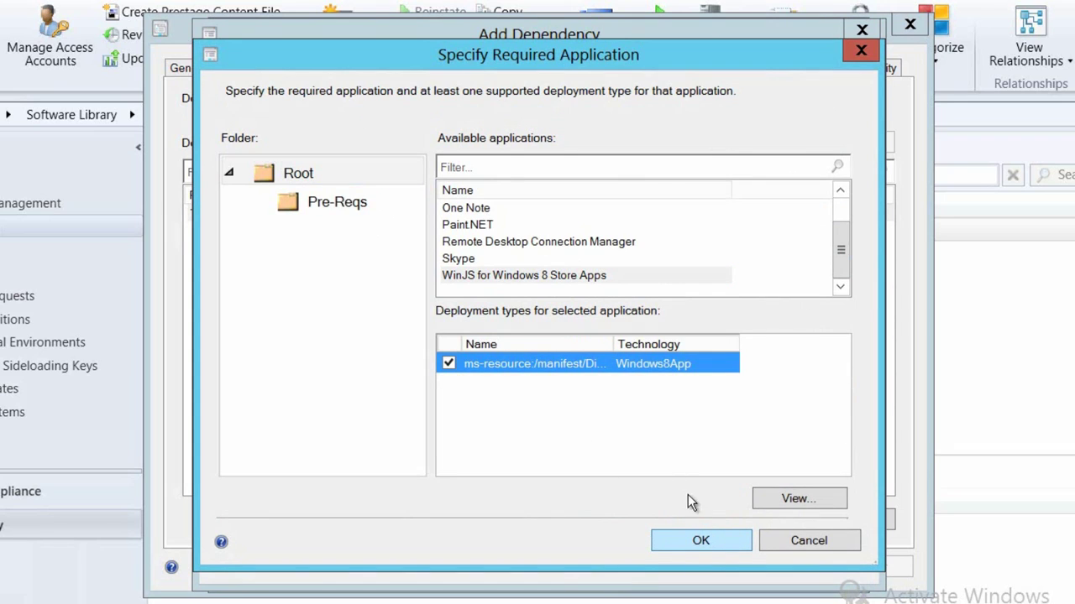
pyautogui.click(710, 540)
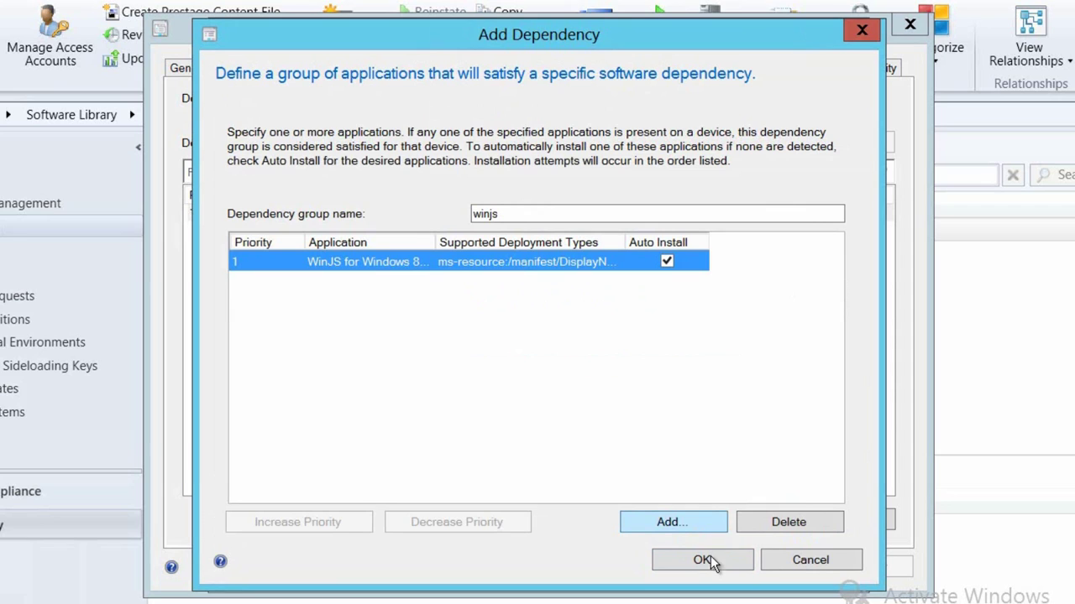
pyautogui.click(695, 560)
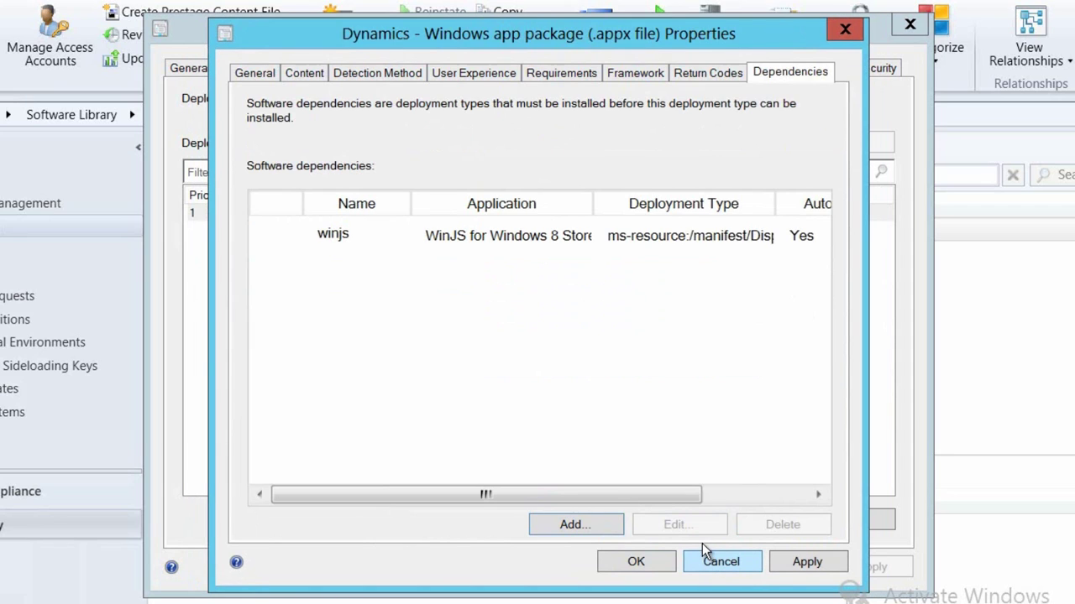
pyautogui.click(643, 564)
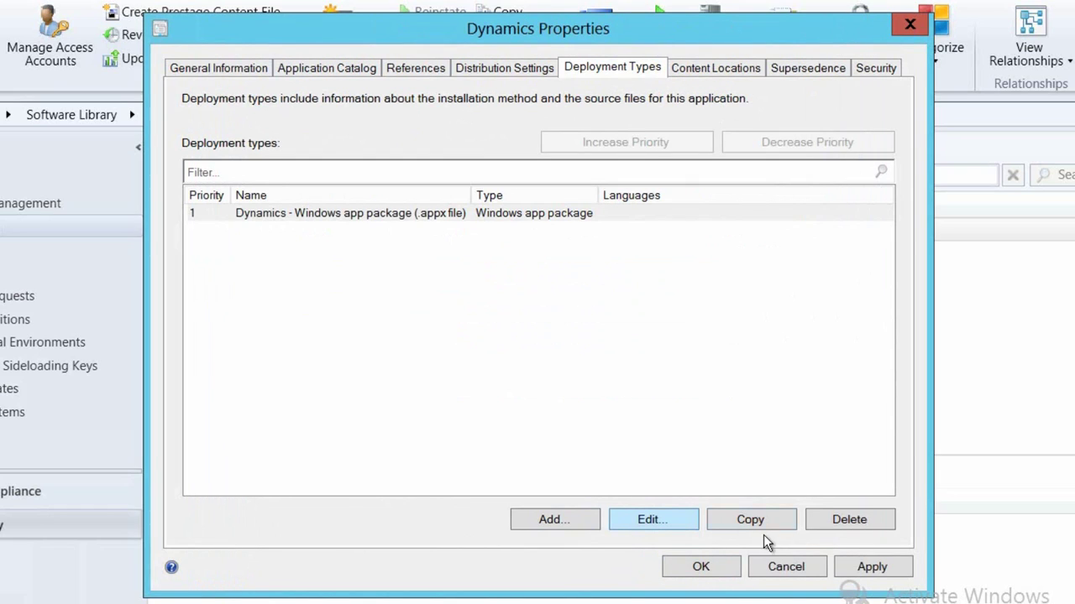
pyautogui.click(710, 569)
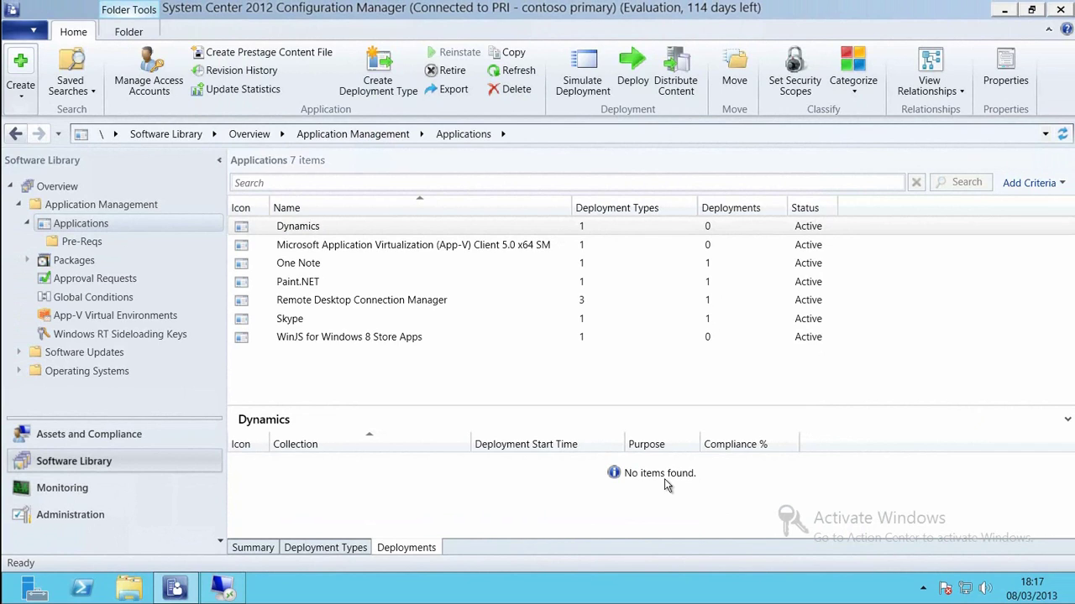
# Start a deployment of Dynamics targeting the Desktop App Deployments user collection from the Desktop Apps folder.
pyautogui.click(634, 64)
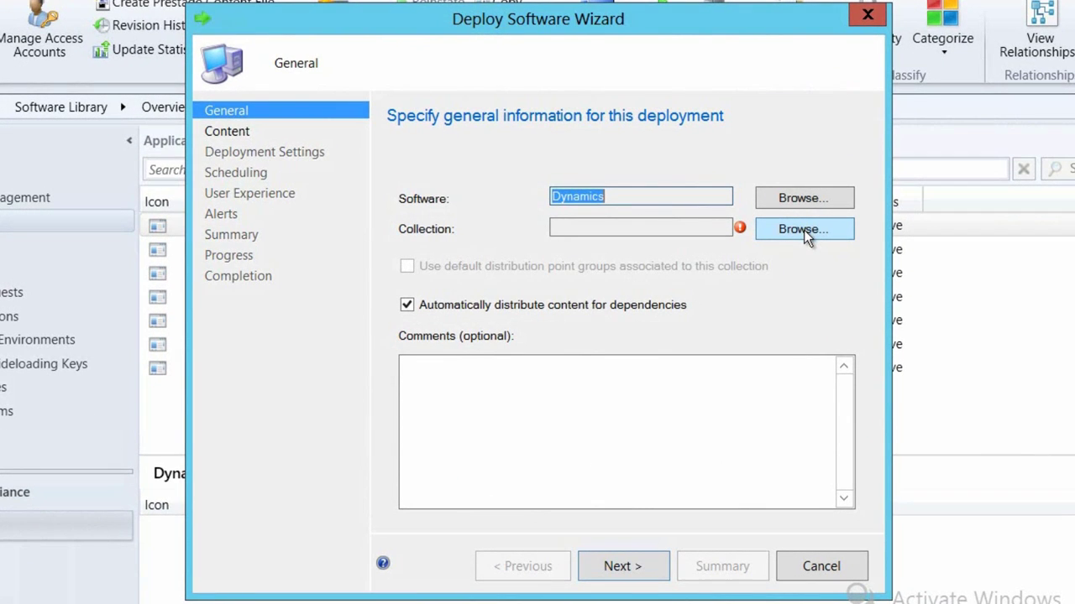
pyautogui.click(803, 230)
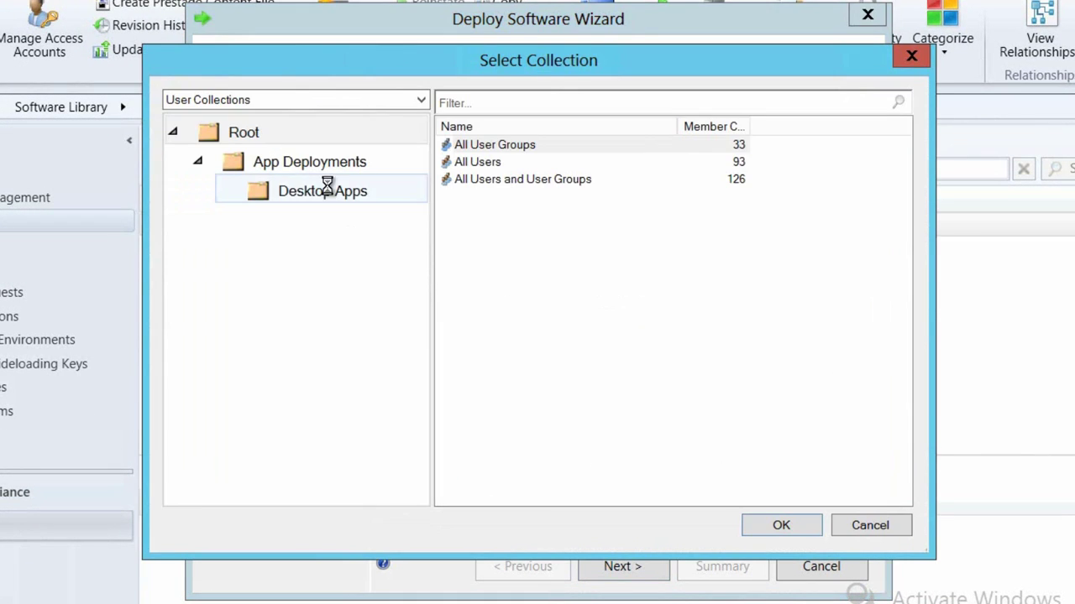
pyautogui.click(327, 186)
pyautogui.click(516, 163)
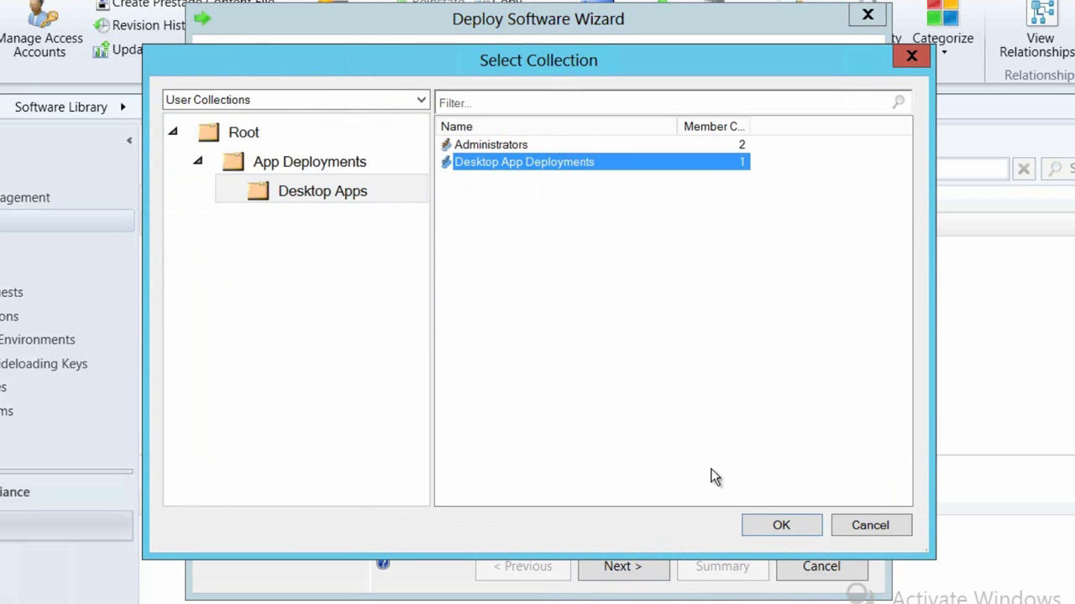
pyautogui.click(777, 525)
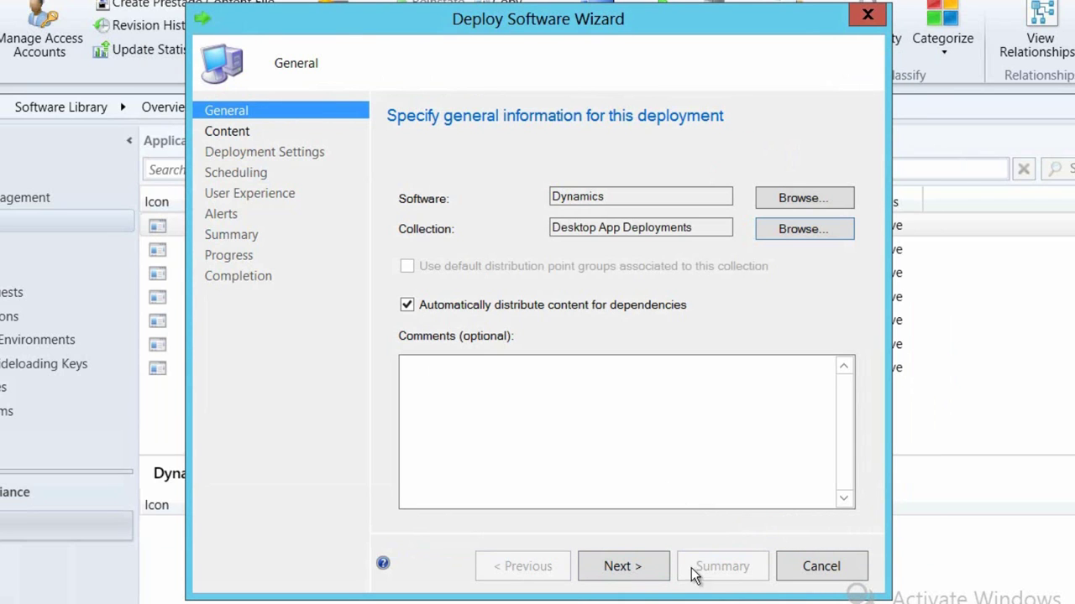
pyautogui.click(632, 571)
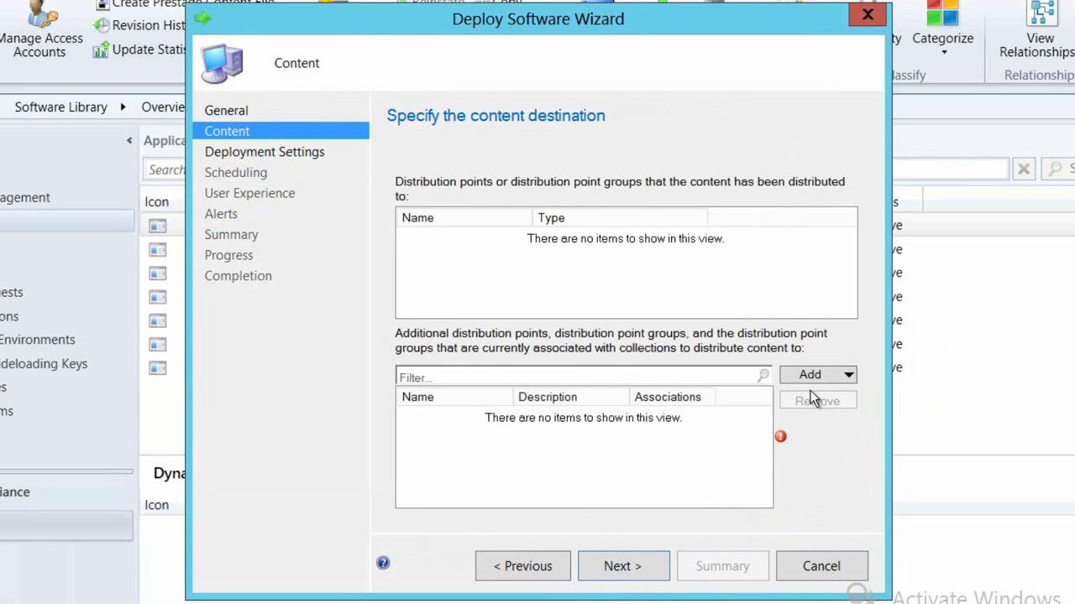
# Add the distribution point LONDON-SCCM.CONTOSO.COM as the content destination for the deployment.
pyautogui.click(807, 374)
pyautogui.click(798, 398)
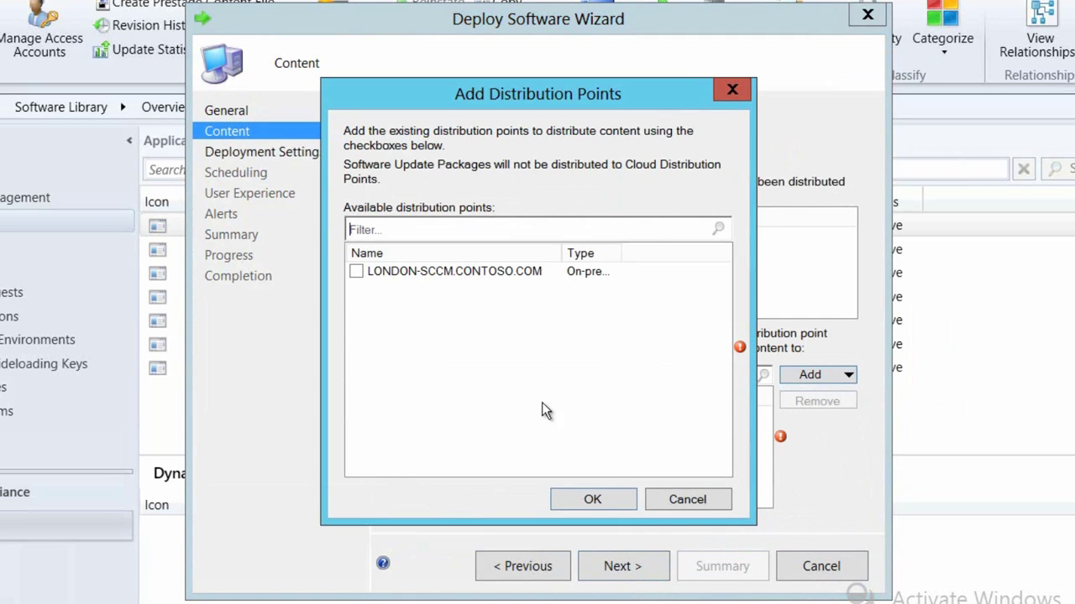
pyautogui.click(357, 272)
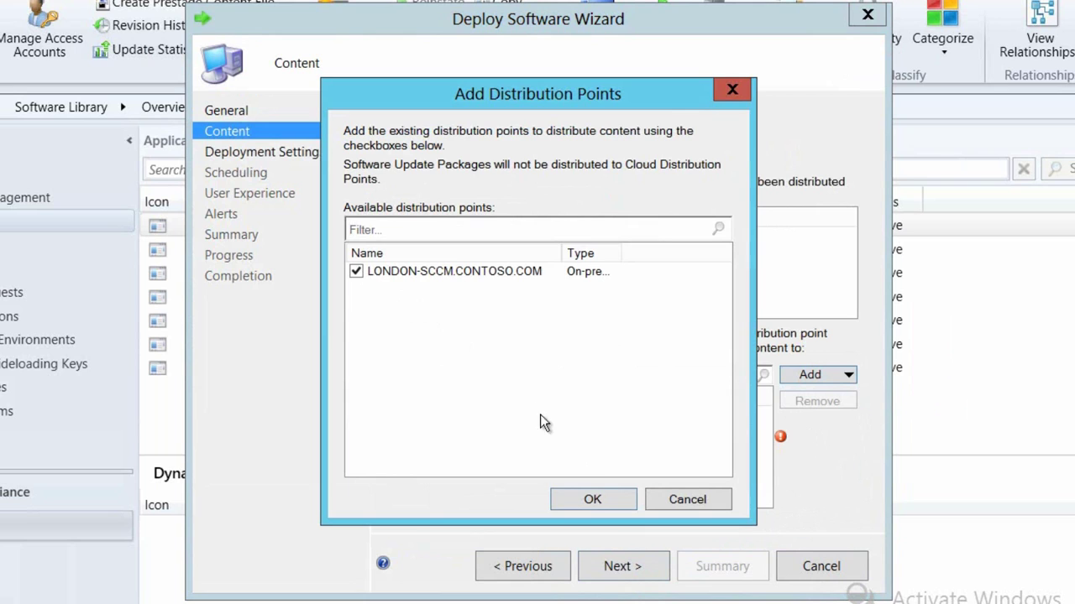
pyautogui.click(617, 502)
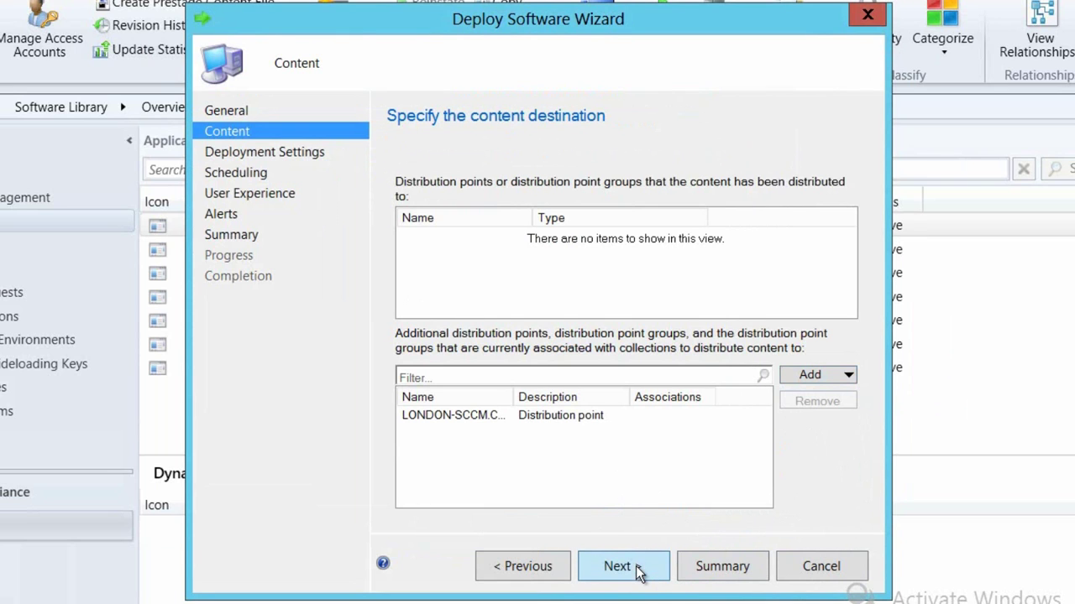
# Set the Dynamics deployment's purpose to Required with Install as the action.
pyautogui.click(638, 569)
pyautogui.click(573, 215)
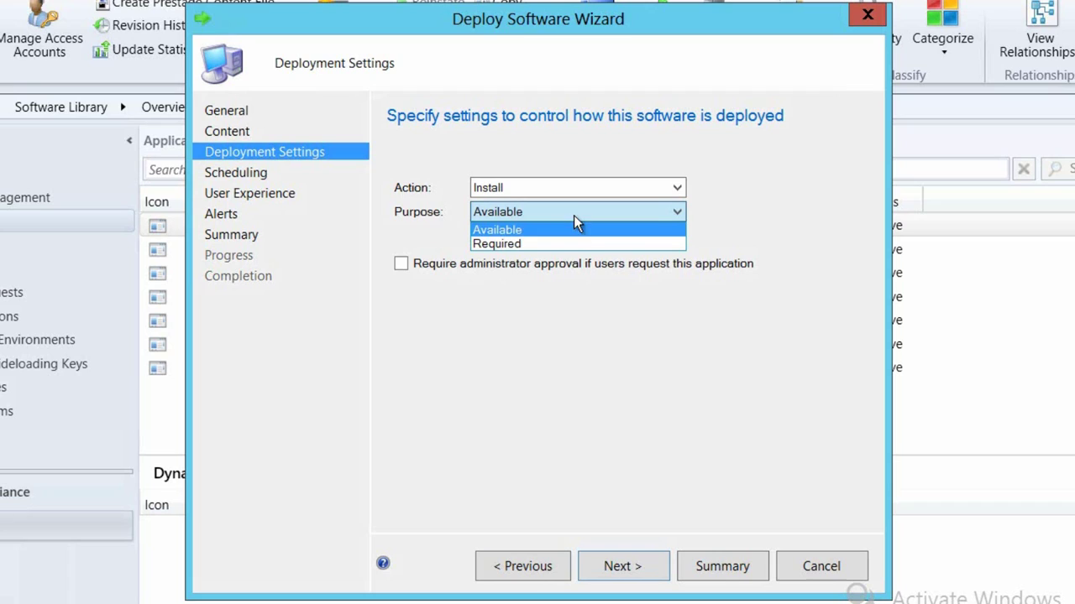
pyautogui.click(529, 242)
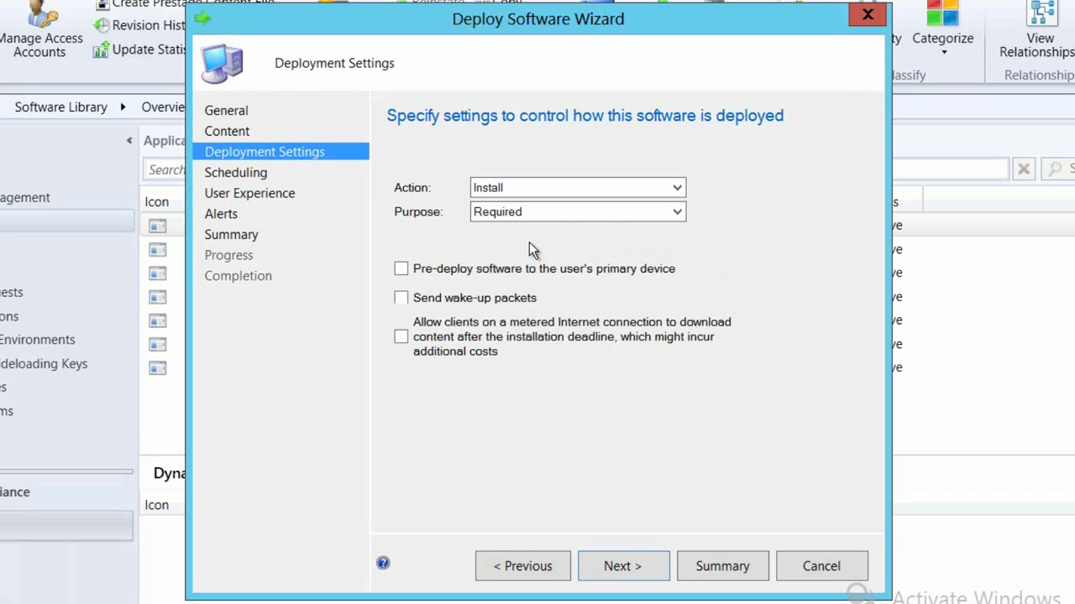
pyautogui.click(639, 571)
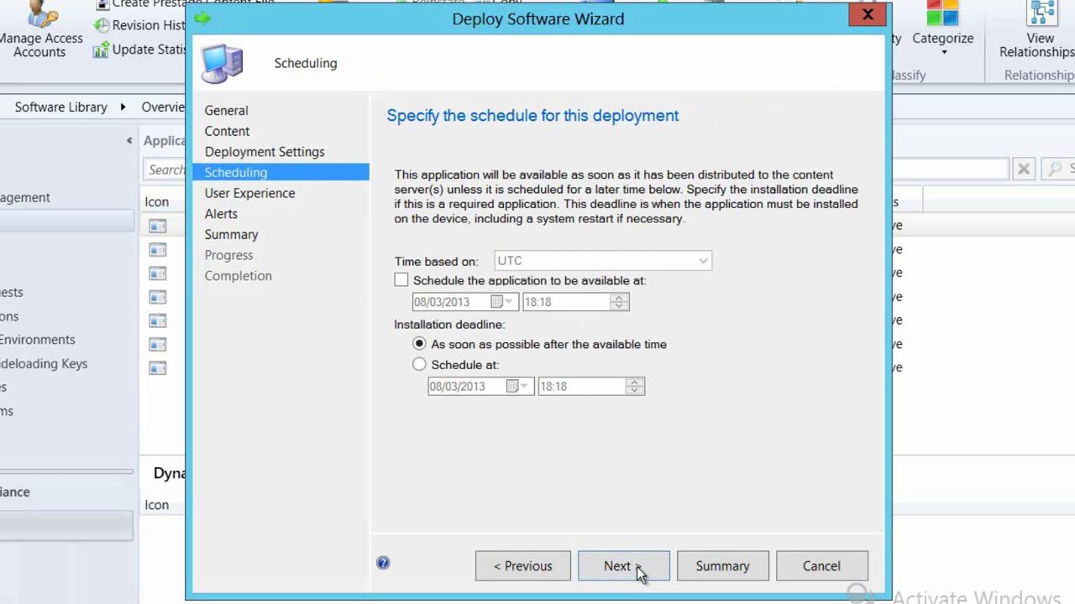
# Accept the default scheduling, user experience and alert settings, complete the required Dynamics deployment, and close the wizard.
pyautogui.click(639, 572)
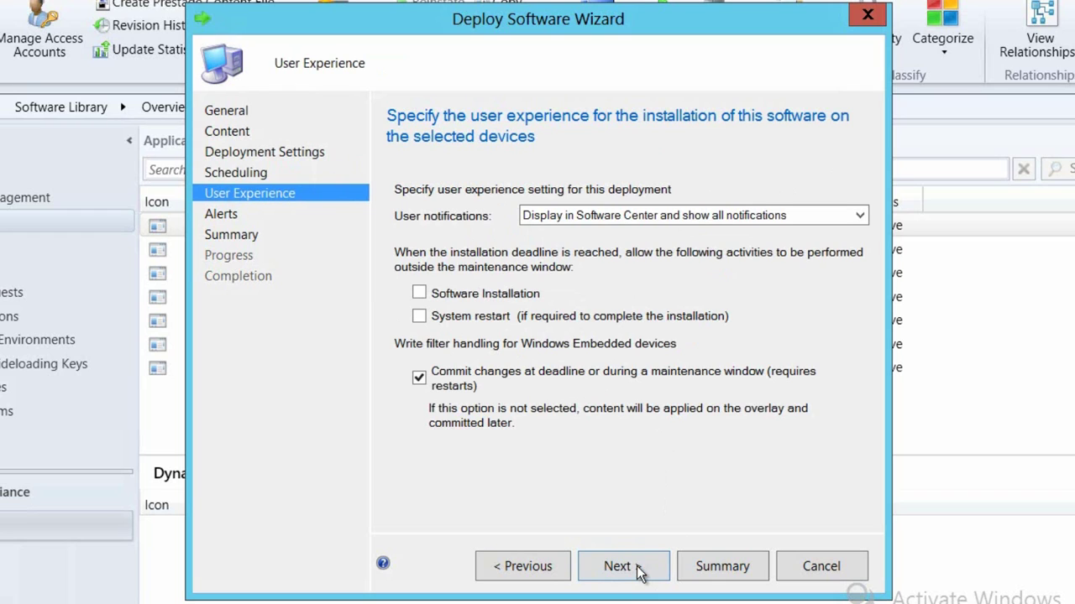
pyautogui.click(639, 572)
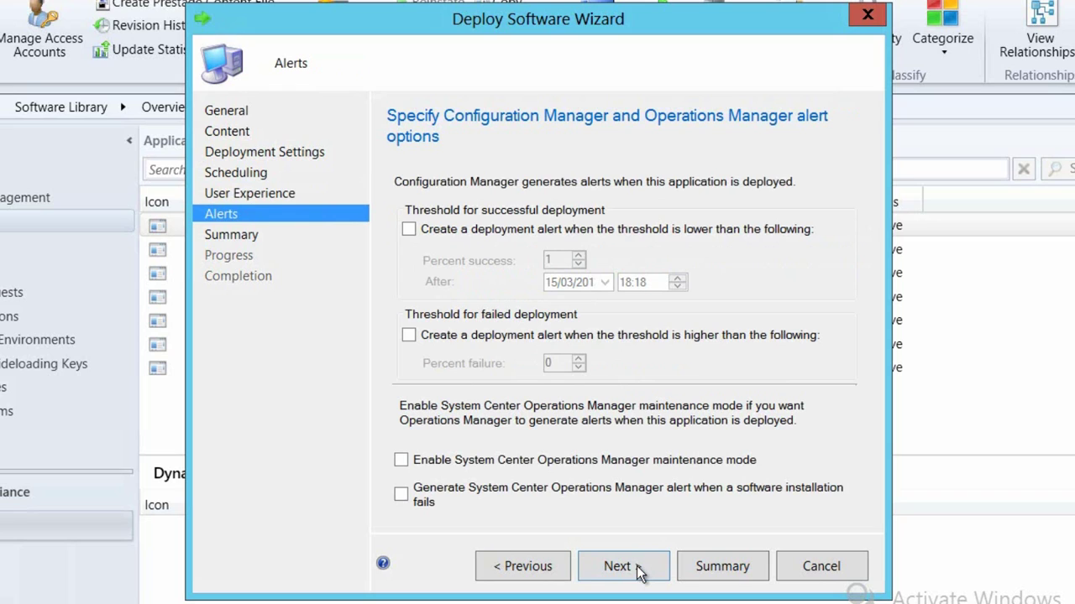
pyautogui.click(639, 572)
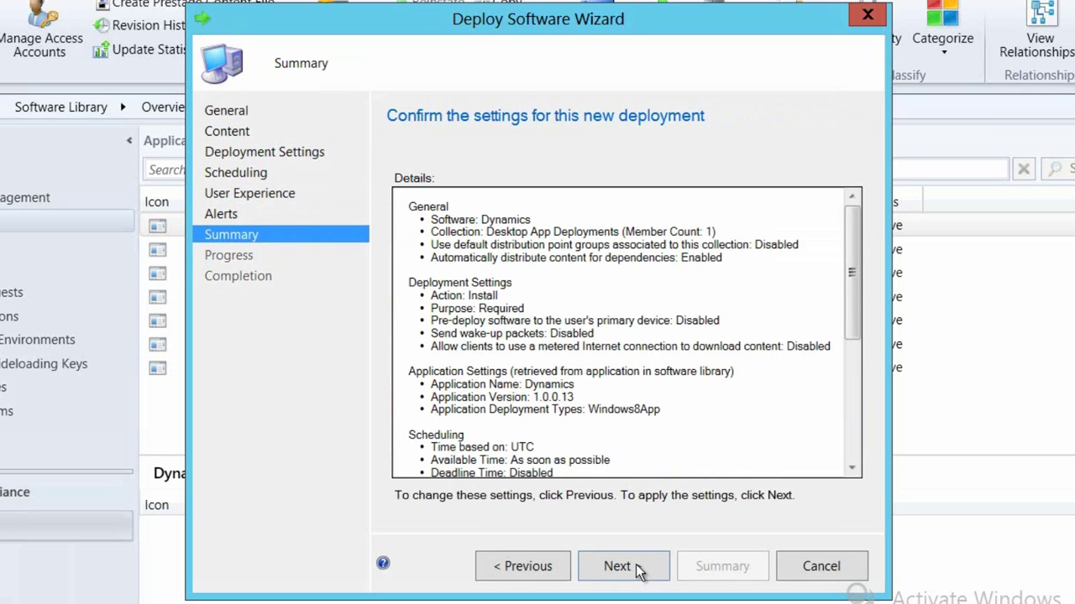
pyautogui.click(637, 566)
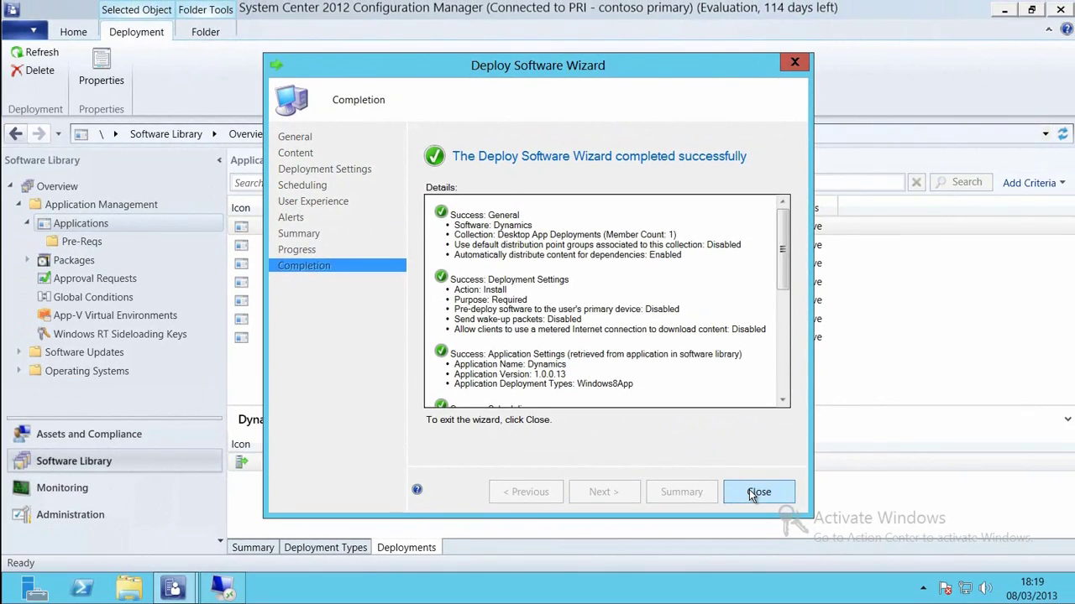
pyautogui.click(755, 493)
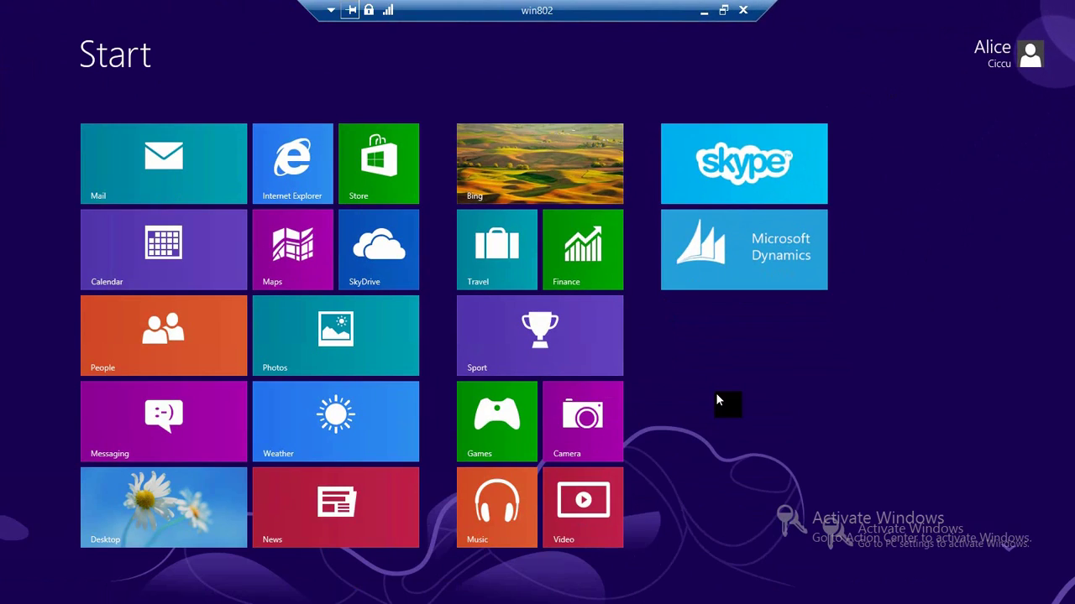
# Switch to the win802 client and launch Microsoft Dynamics from its Start screen.
pyautogui.click(735, 240)
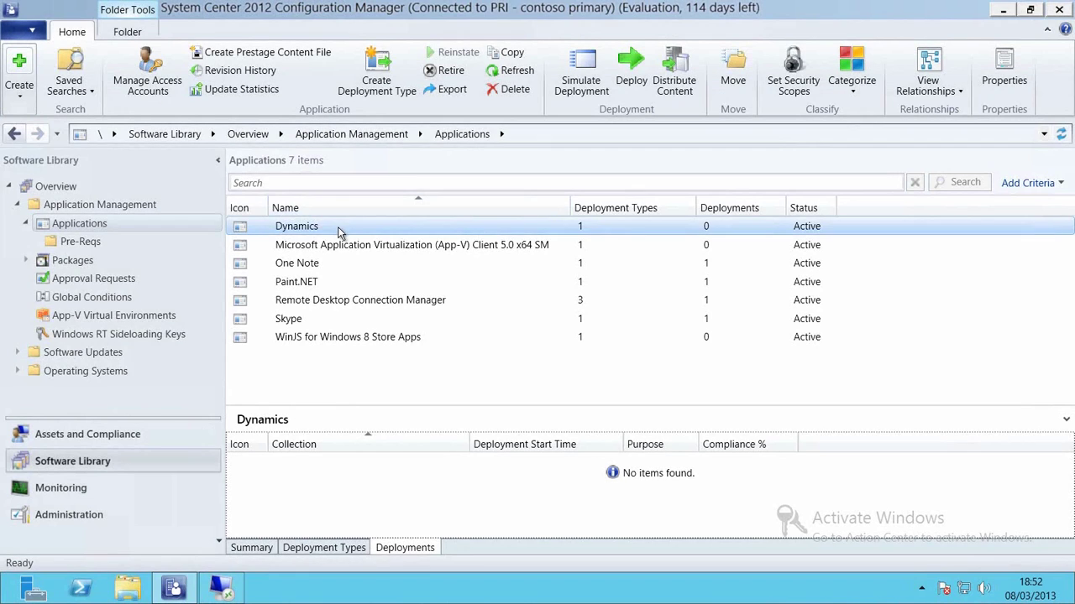
# Start a new deployment of Dynamics in Configuration Manager, targeting the Desktop App Deployments user collection from the Desktop Apps folder.
pyautogui.click(630, 74)
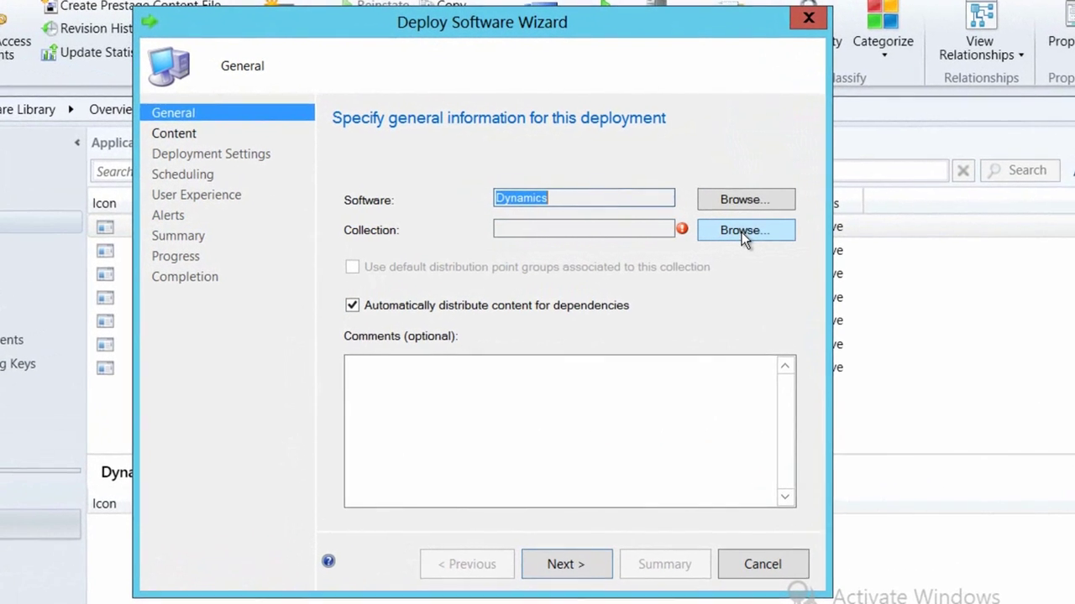
pyautogui.click(744, 229)
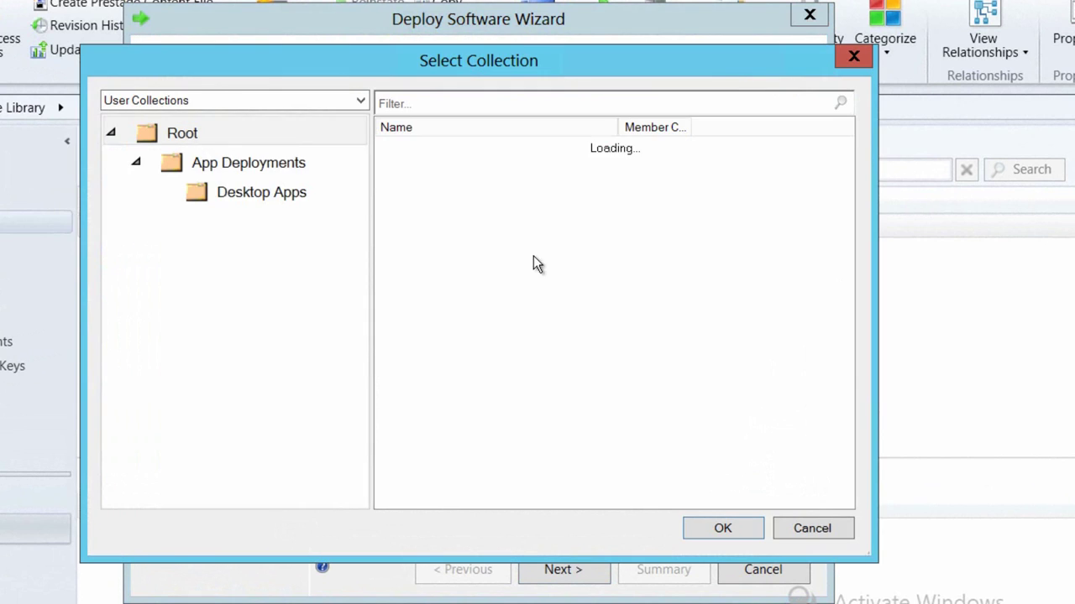
pyautogui.click(317, 192)
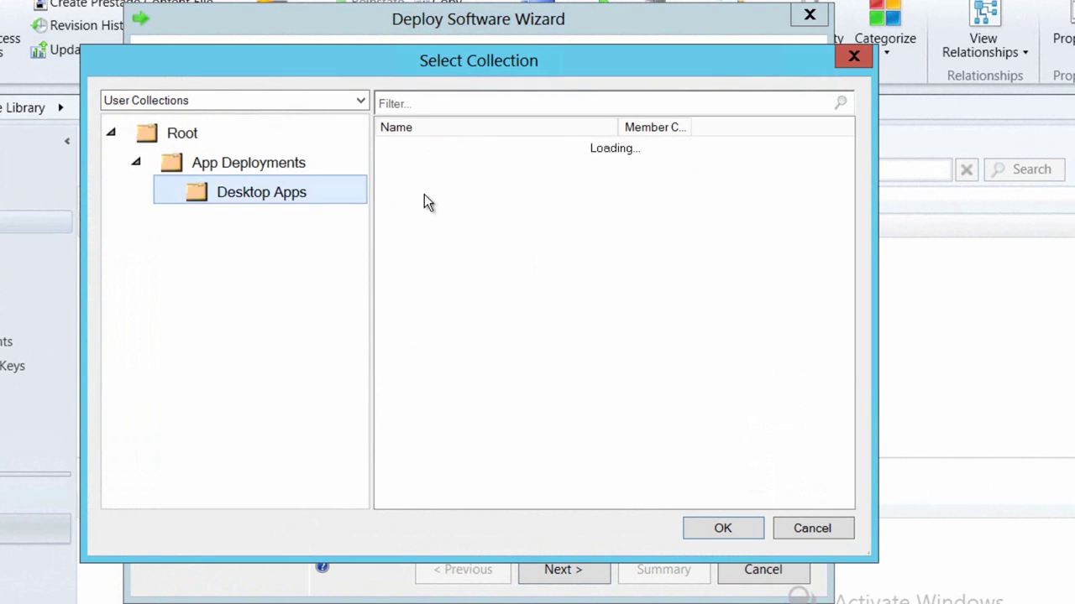
pyautogui.click(445, 168)
pyautogui.click(746, 528)
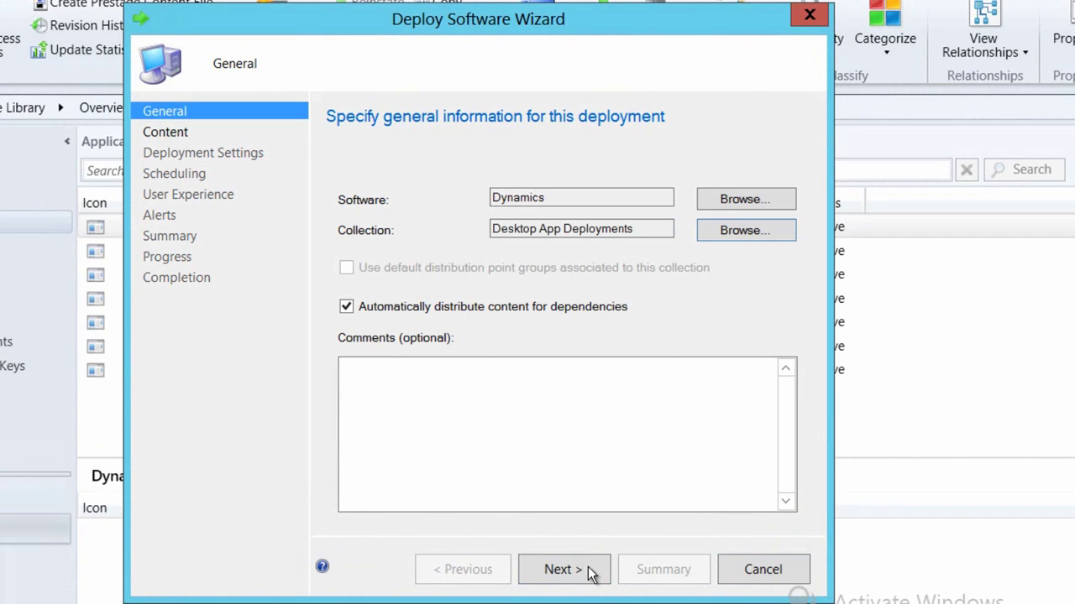
pyautogui.click(583, 571)
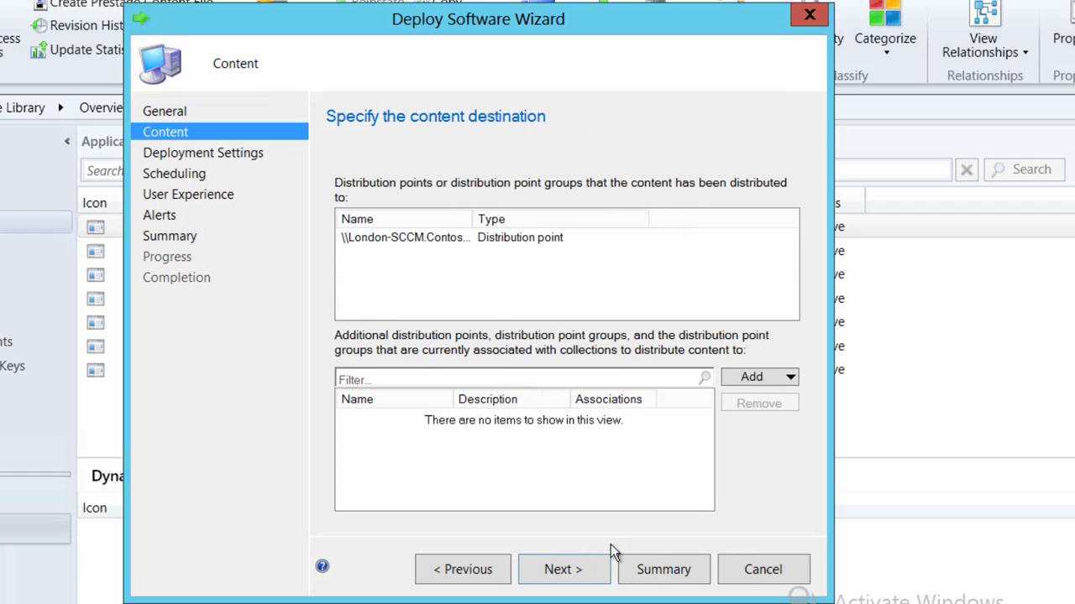
# Complete the Dynamics deployment with Install as the action, Available as the purpose and the remaining default settings, and close the wizard.
pyautogui.click(570, 574)
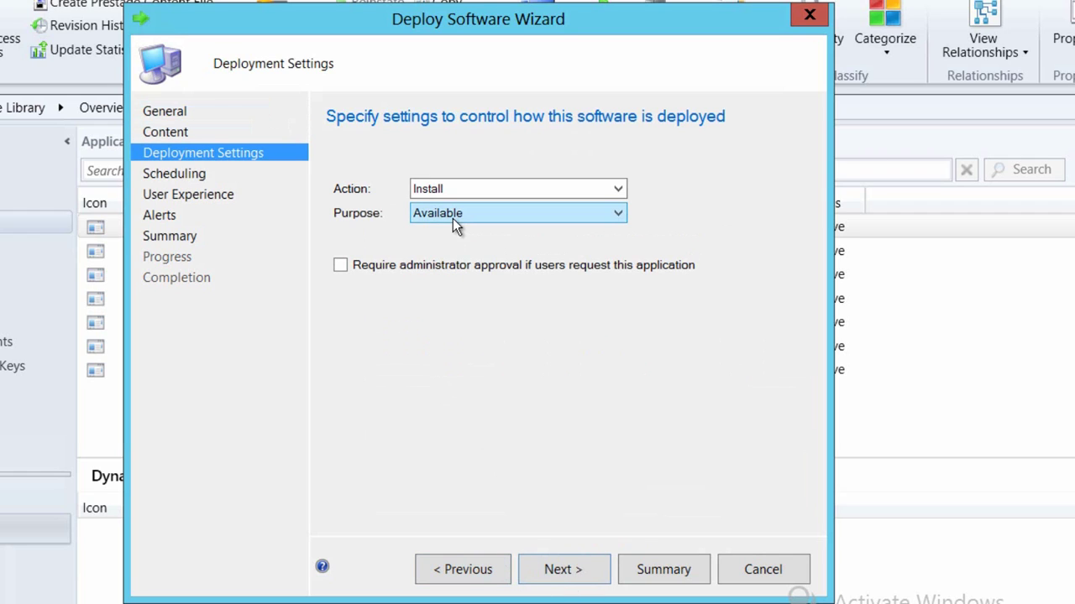
pyautogui.click(571, 577)
pyautogui.click(572, 580)
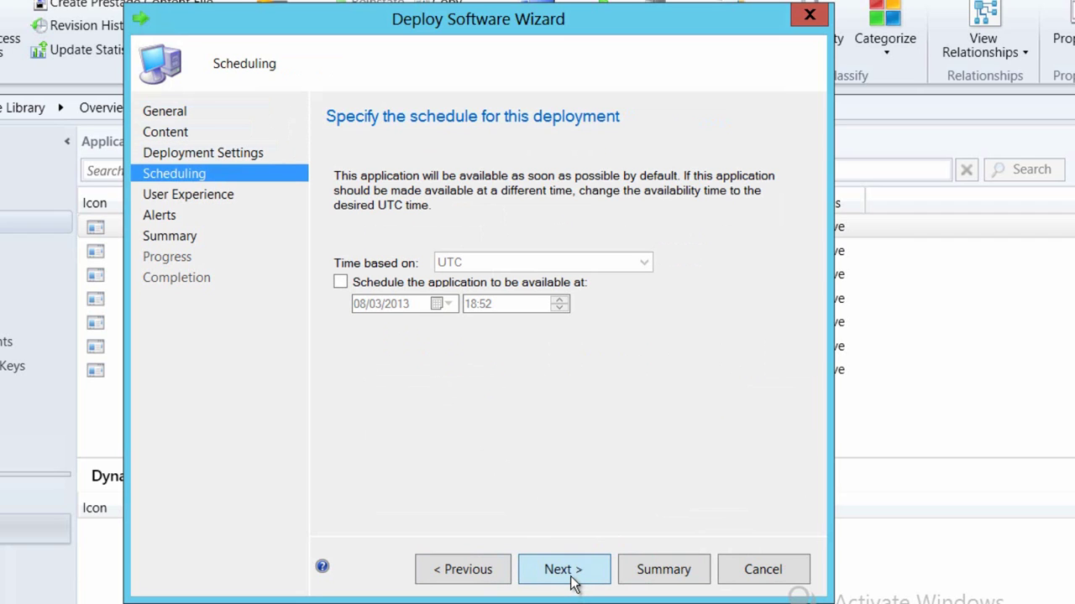
pyautogui.click(571, 581)
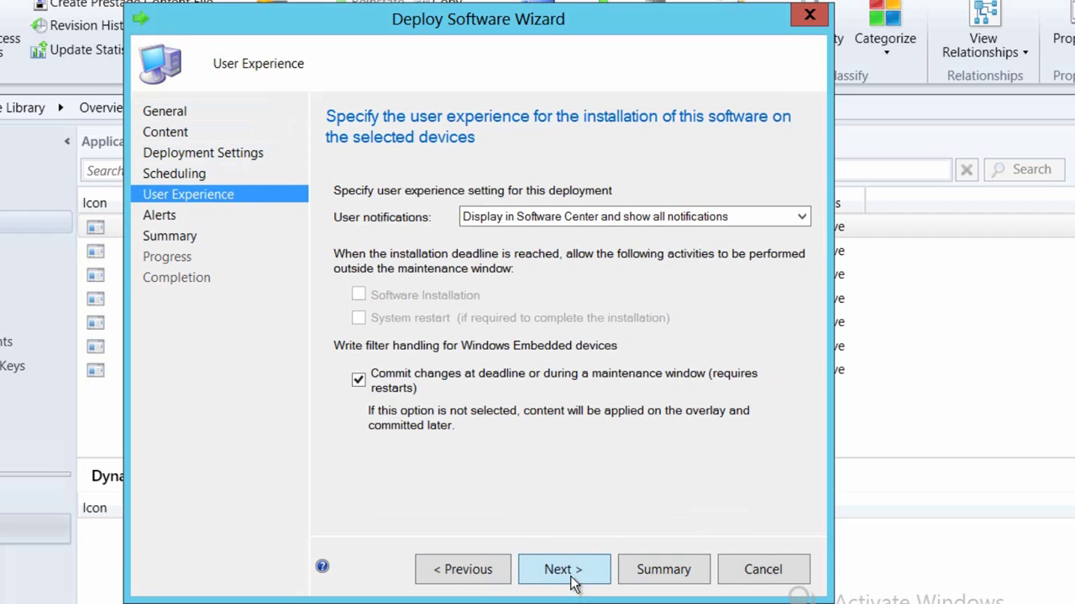
pyautogui.click(571, 583)
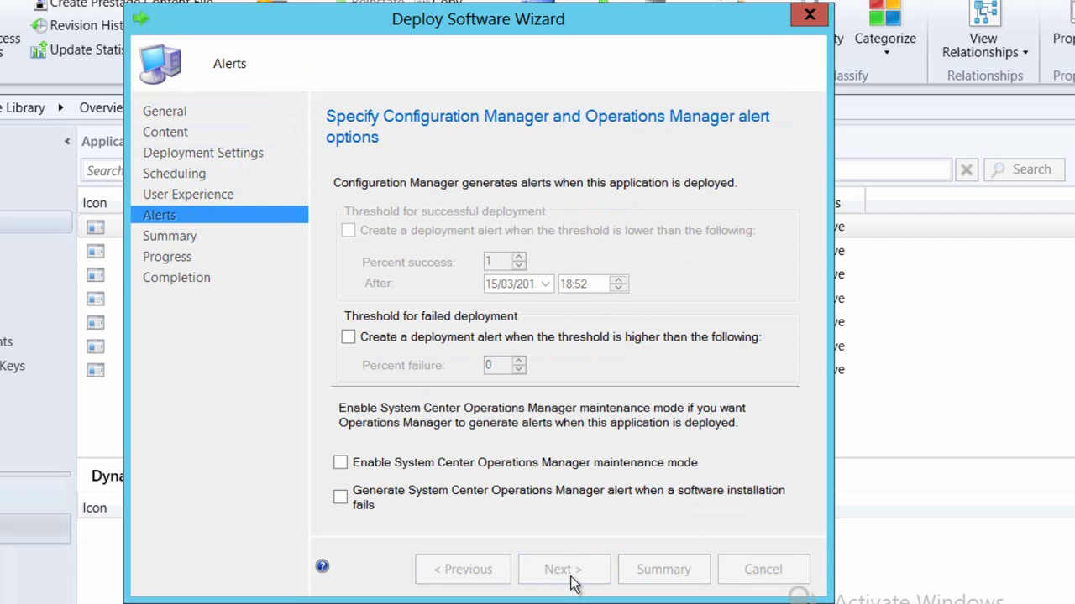
pyautogui.click(576, 577)
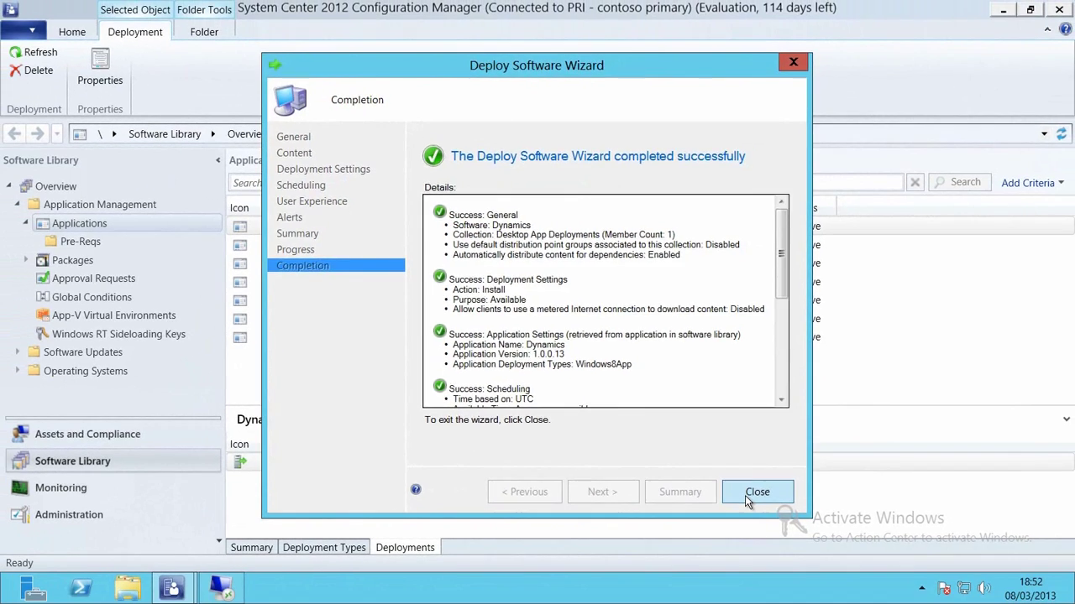
pyautogui.click(752, 571)
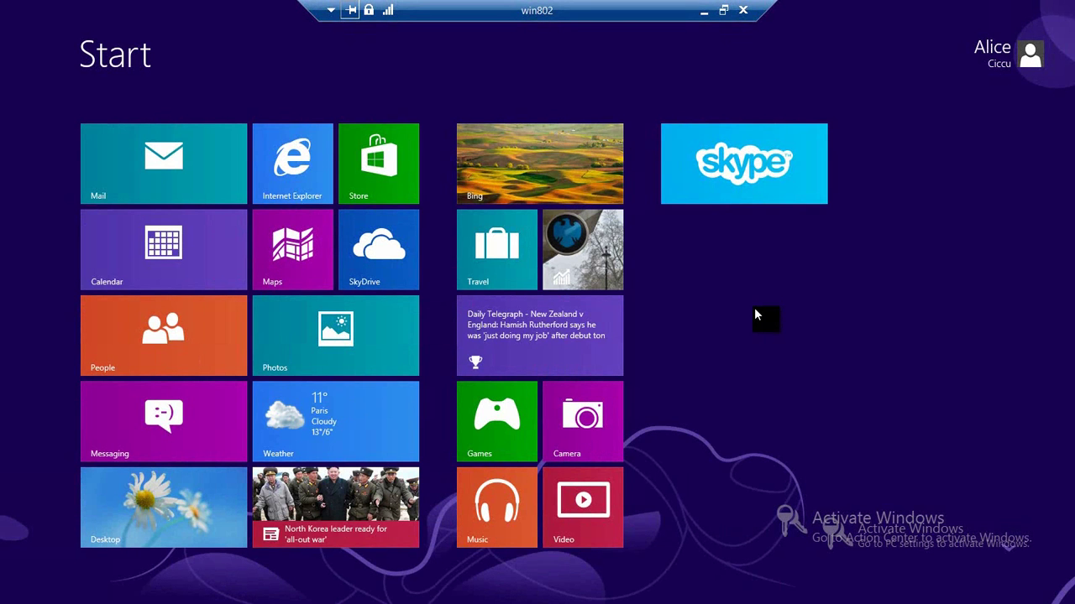
# Open Software Center on the win802 client and follow its link to the Application Catalog.
pyautogui.write('so')
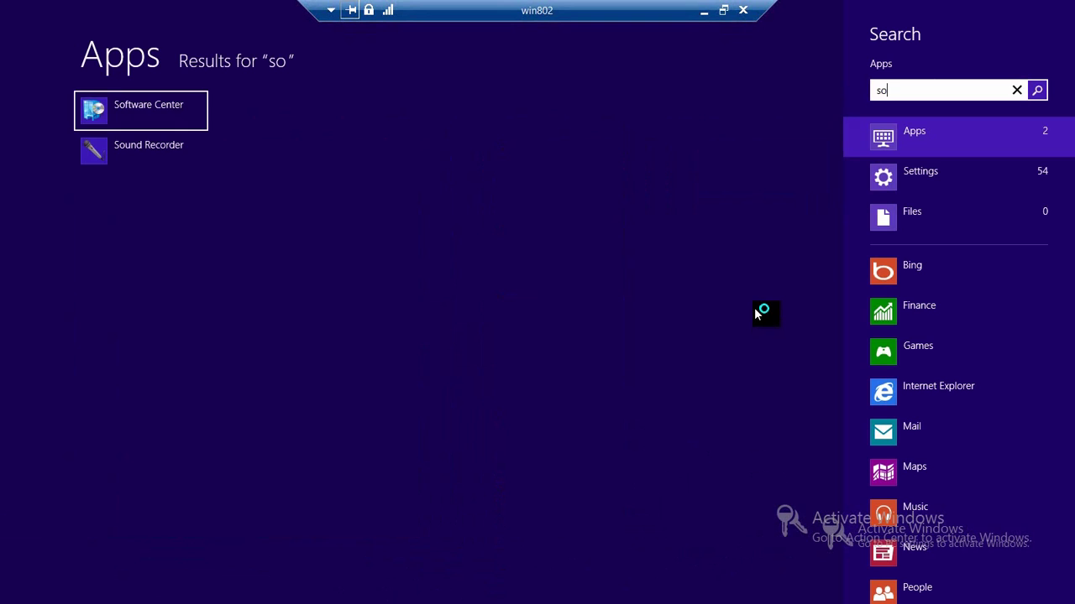
pyautogui.press('Return')
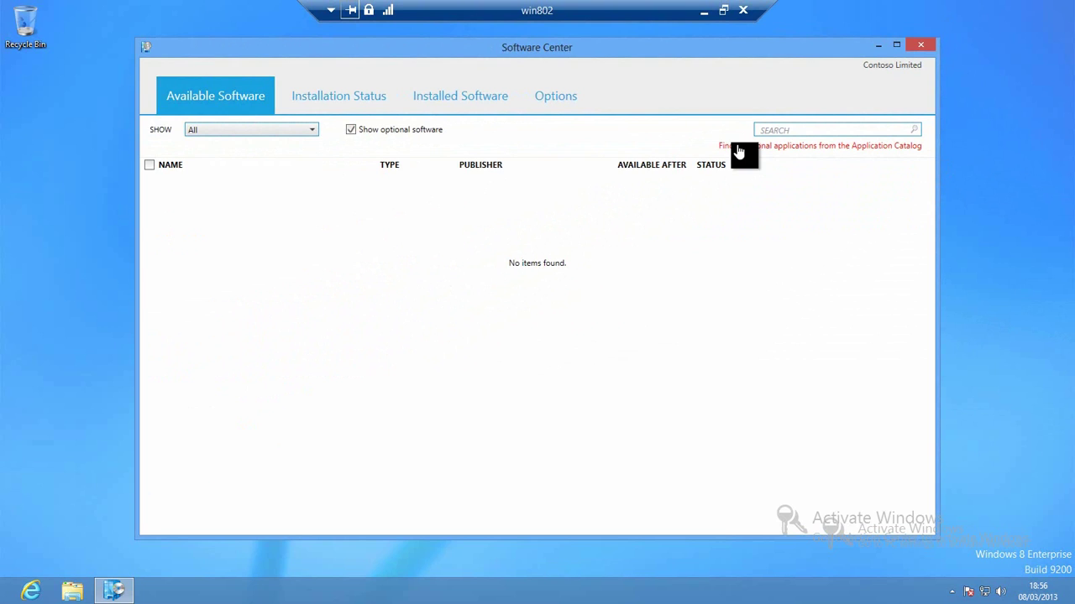
pyautogui.click(739, 149)
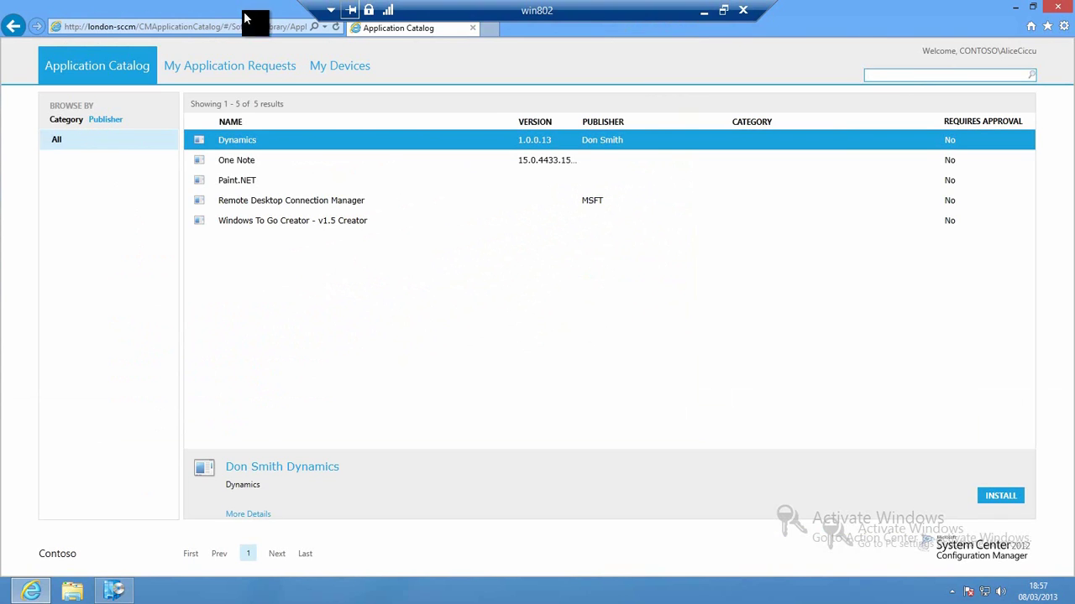
# Install the Dynamics application from the Application Catalog and confirm the installation.
pyautogui.click(990, 497)
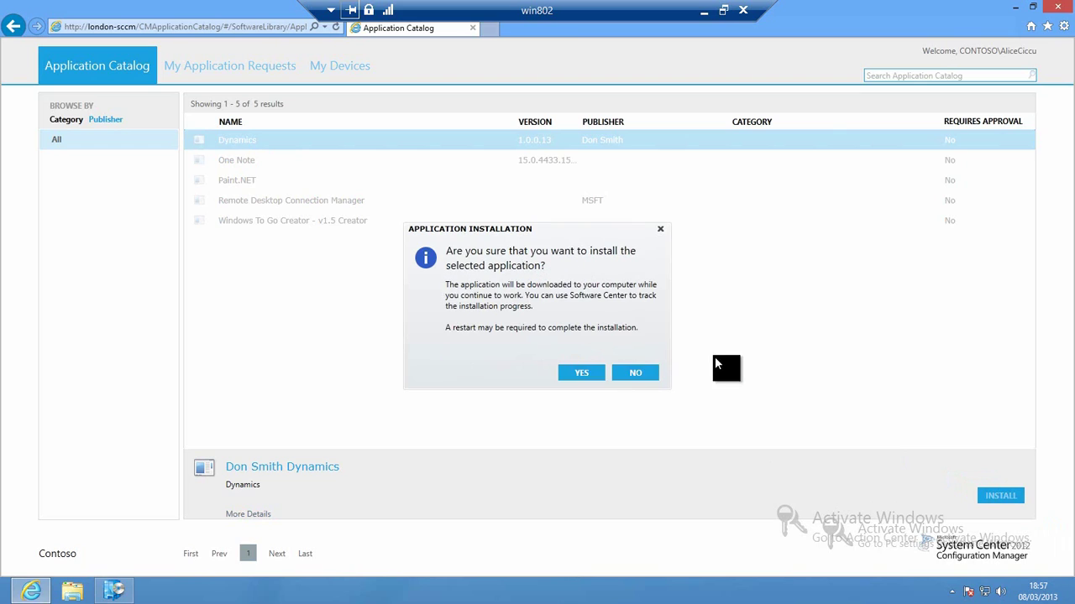
pyautogui.click(577, 380)
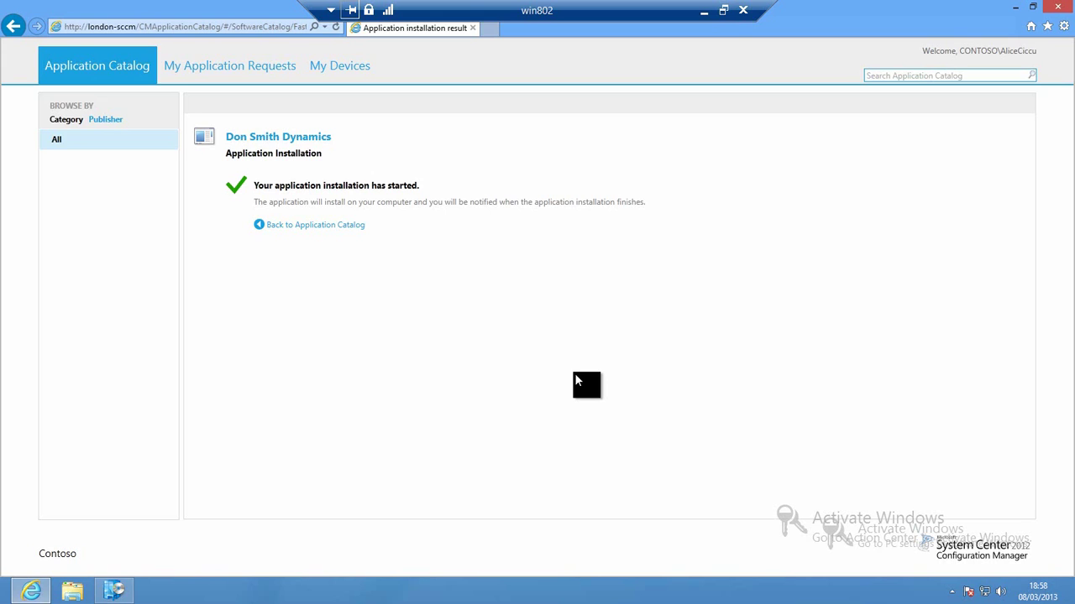
# Return to the Start screen and launch the installed Microsoft Dynamics app.
pyautogui.press('super')
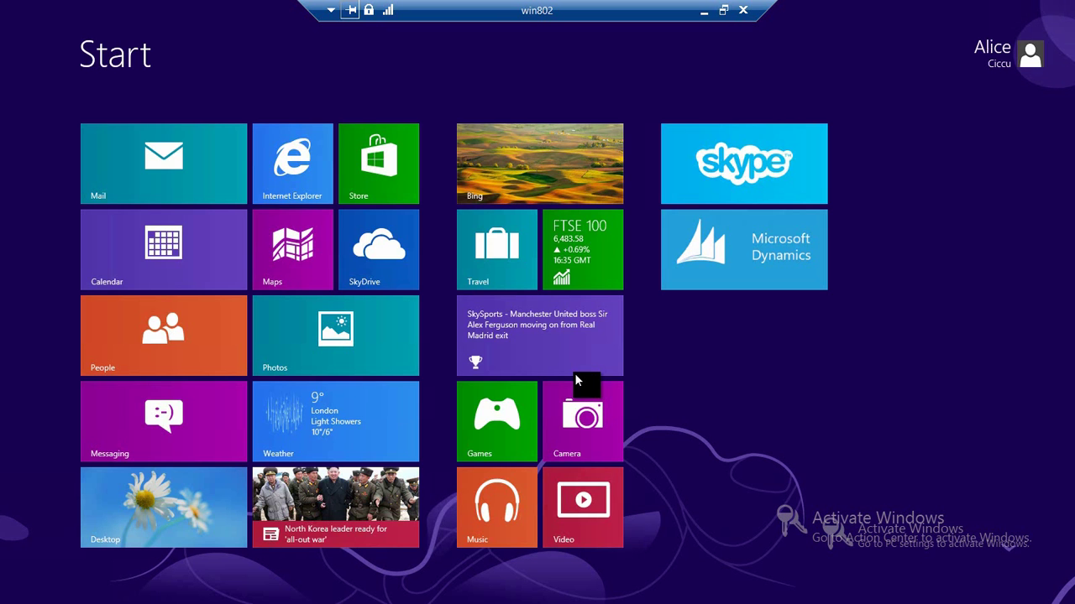
pyautogui.click(725, 270)
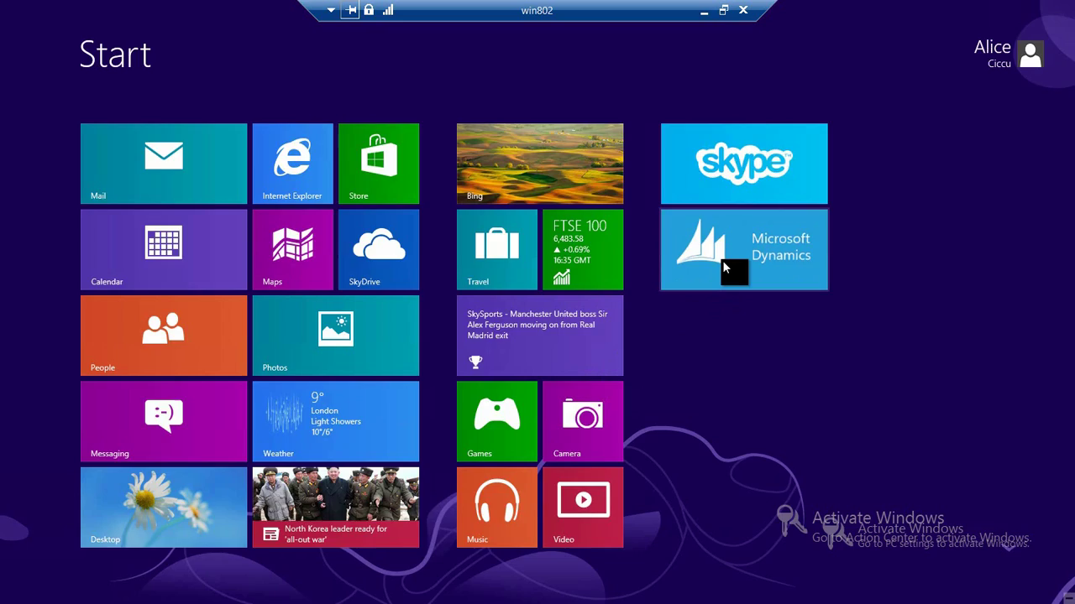